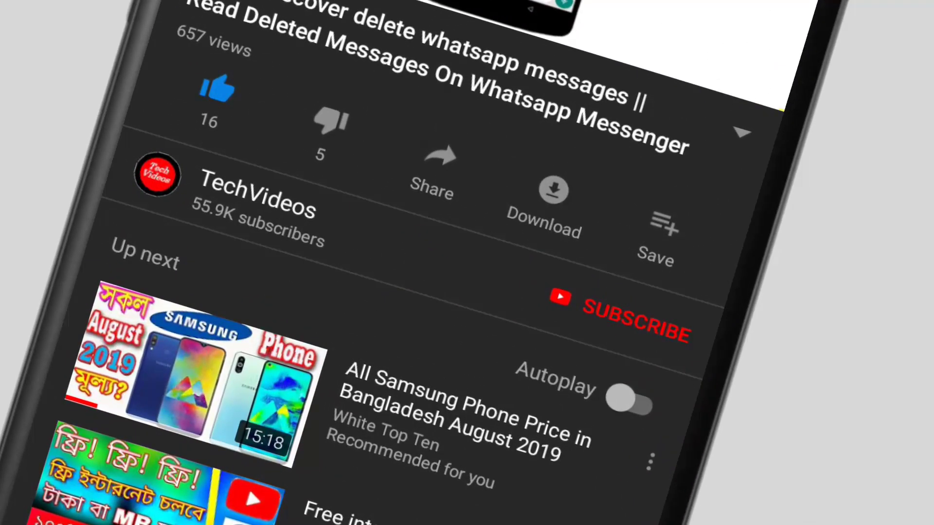
Subscribe to the TechVideos channel with notifications set to All new videos
click(632, 319)
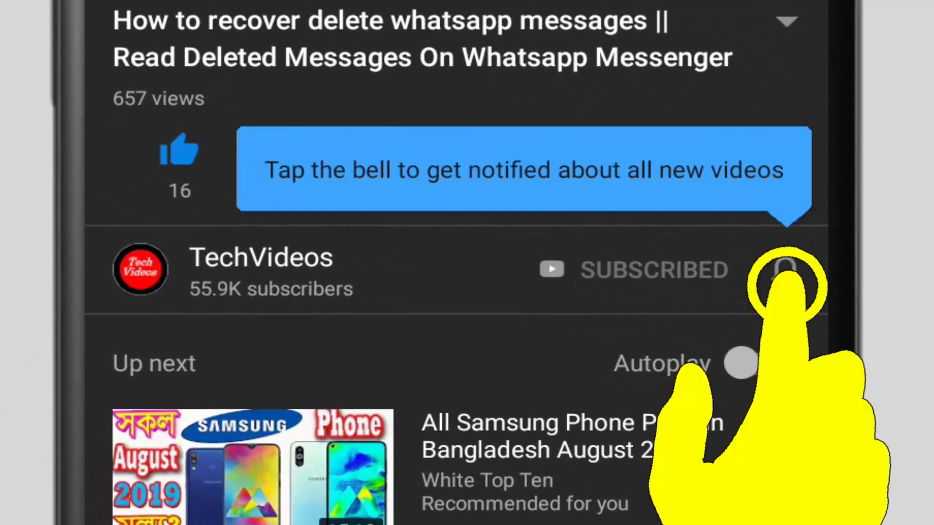
click(785, 270)
click(786, 189)
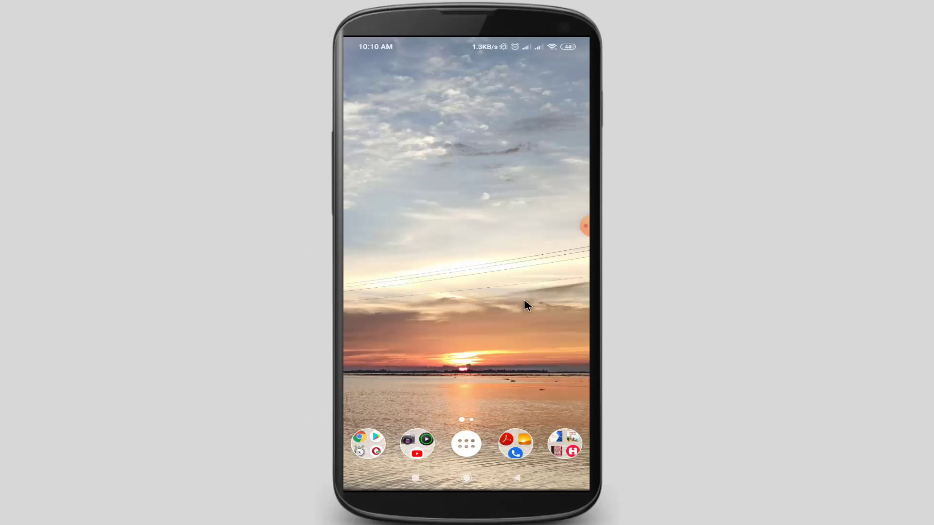
Launch Google Play Store from the home-screen folder and start a store search
click(369, 441)
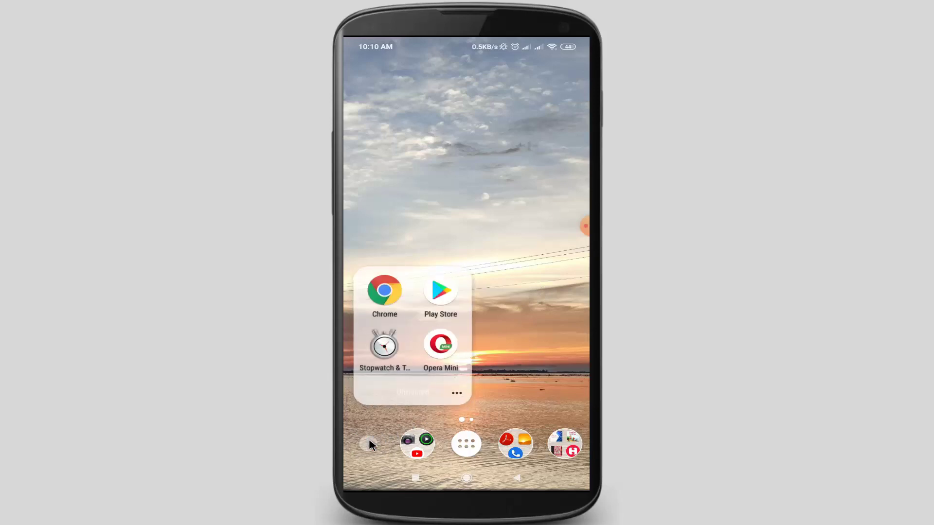
click(440, 293)
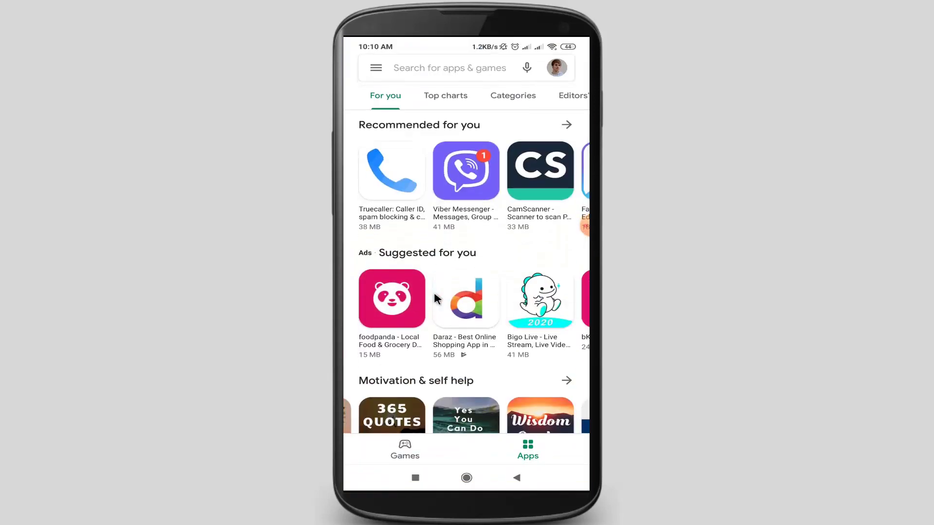
click(454, 68)
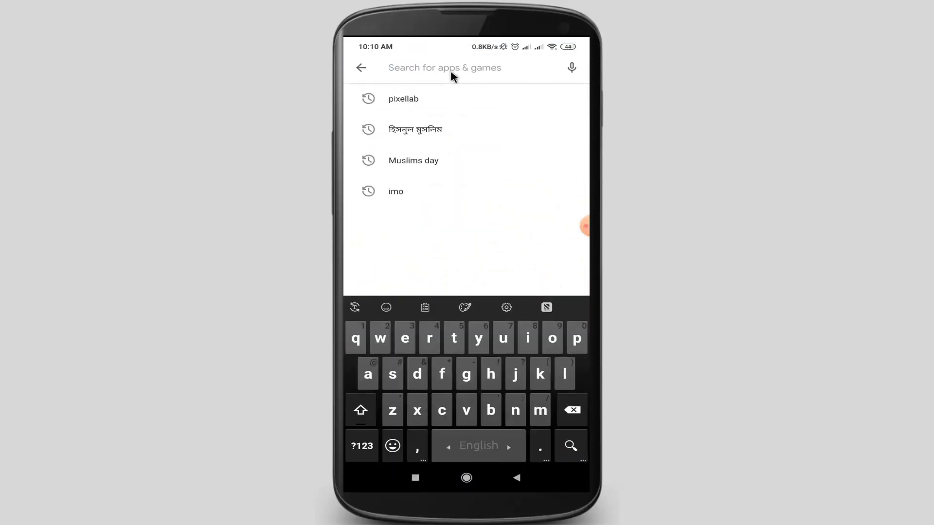
Search the store for 'pixellab' and open the PixelLab - Text on pictures page
click(578, 339)
click(527, 339)
click(416, 410)
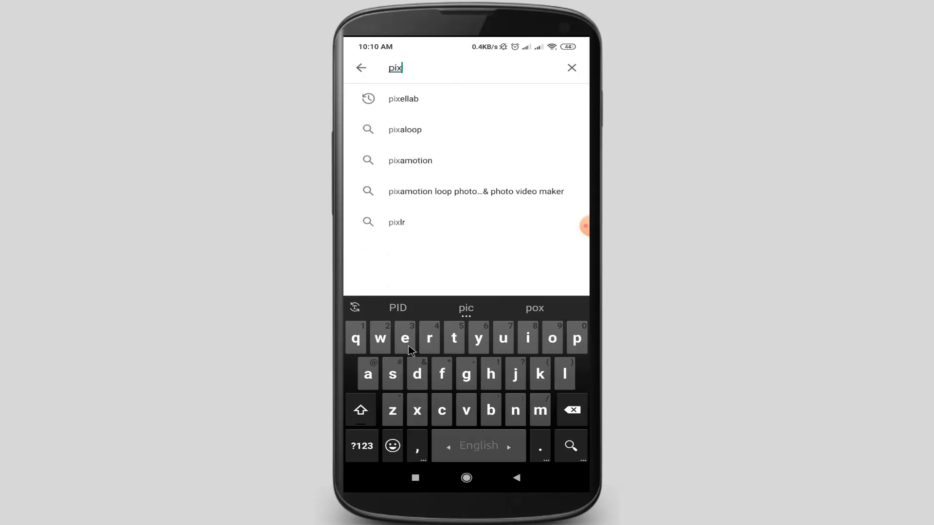
click(405, 339)
click(564, 374)
click(564, 374)
click(368, 374)
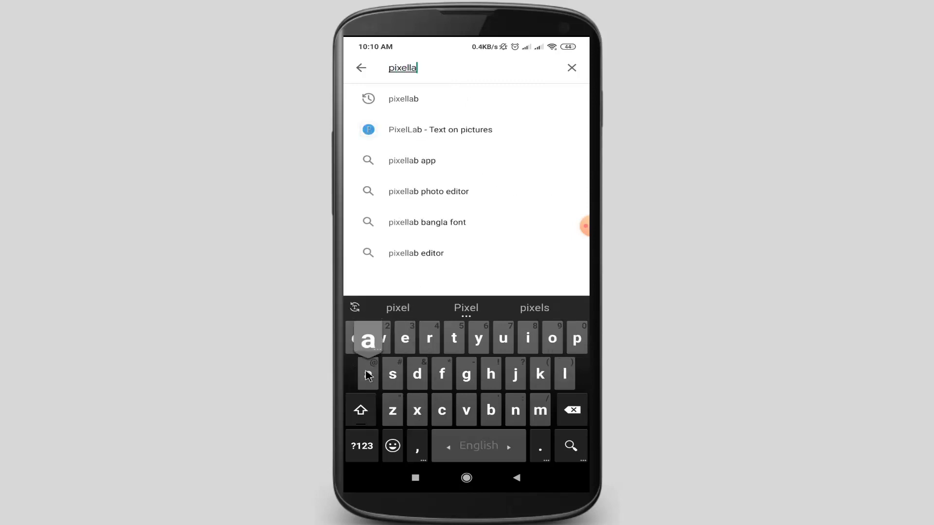
click(491, 410)
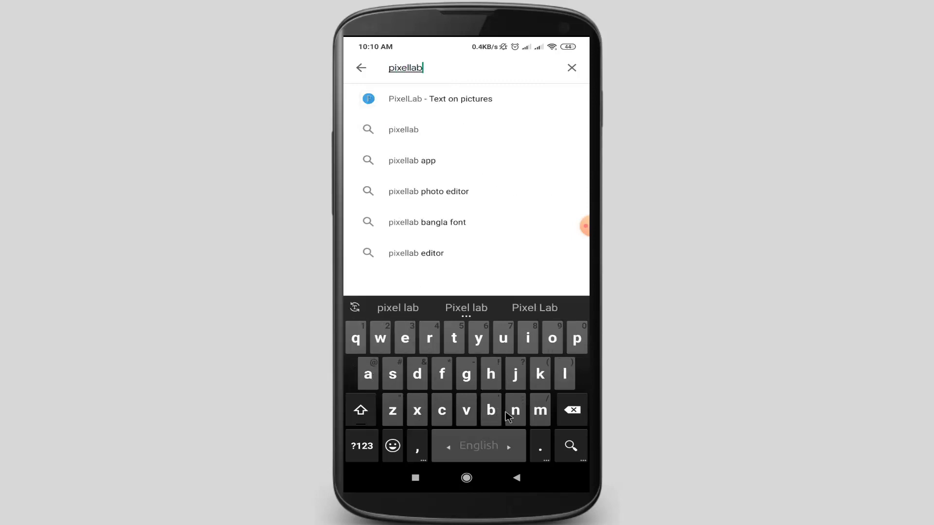
click(570, 446)
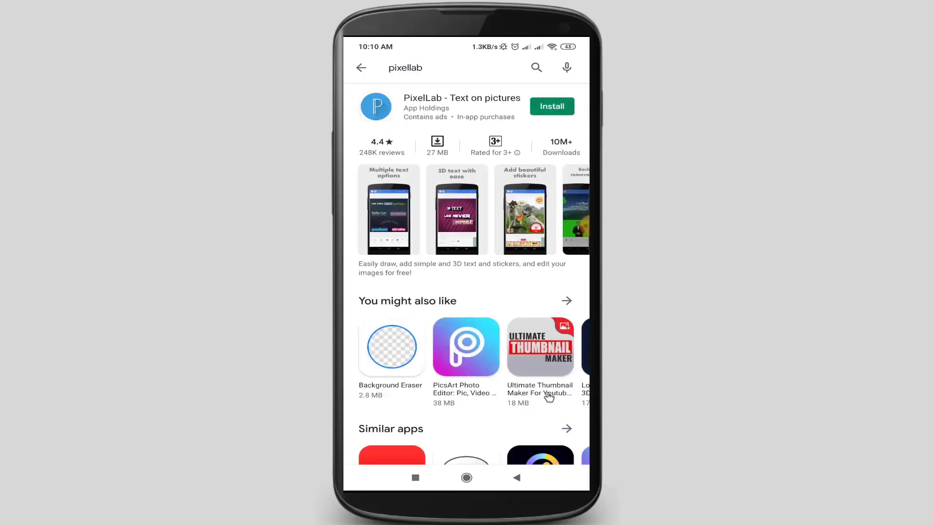
click(432, 108)
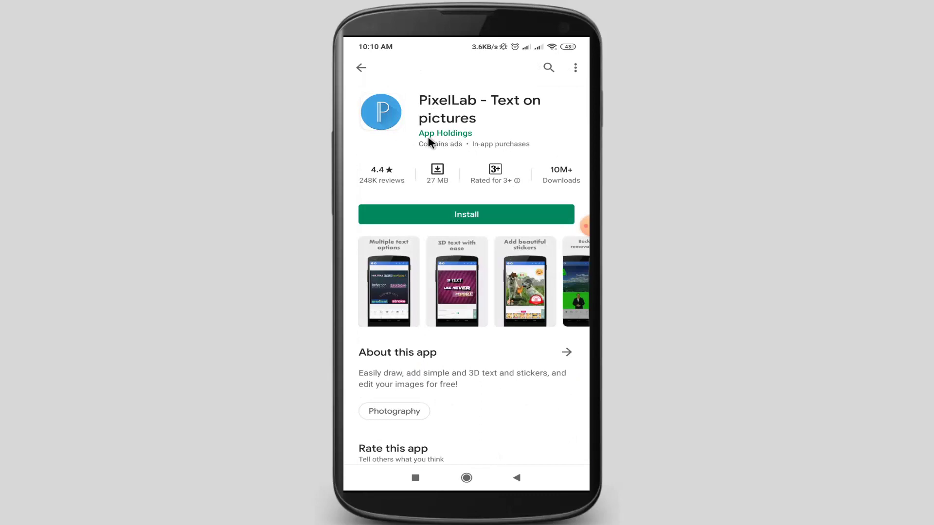
Install PixelLab and open it once the download finishes
click(466, 215)
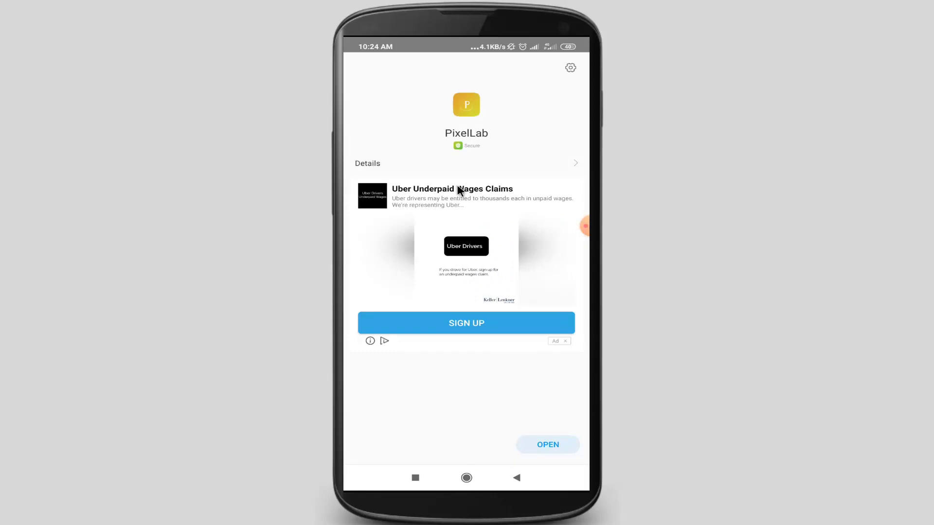
click(548, 445)
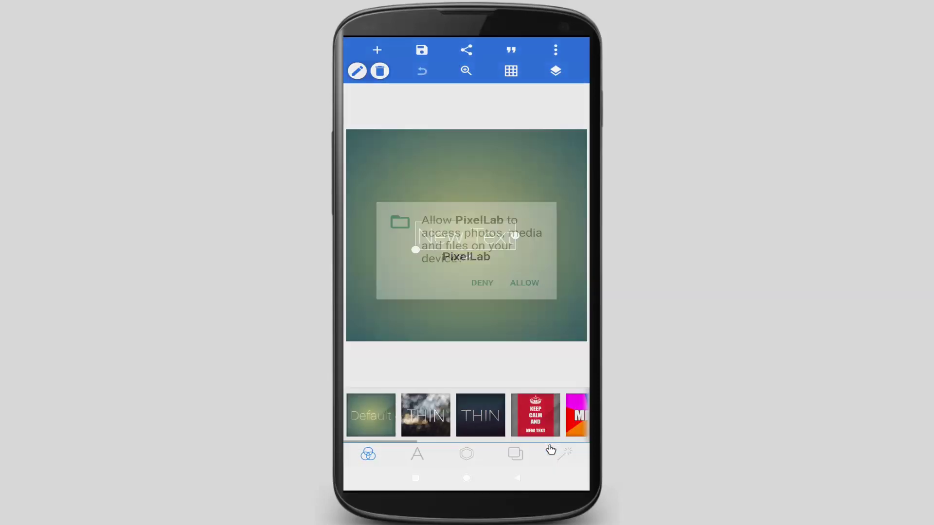
Allow PixelLab access to photos, media and files, and delete the default 'New Text' object
click(523, 284)
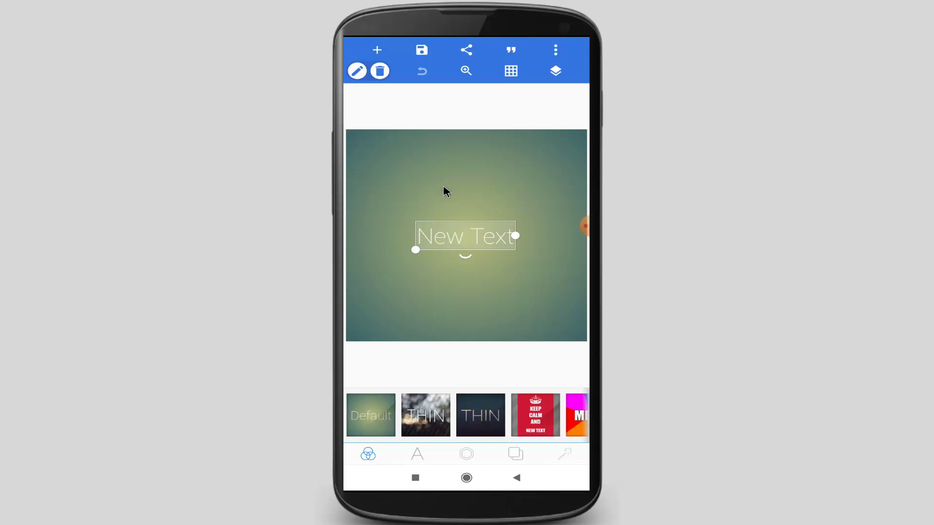
click(381, 72)
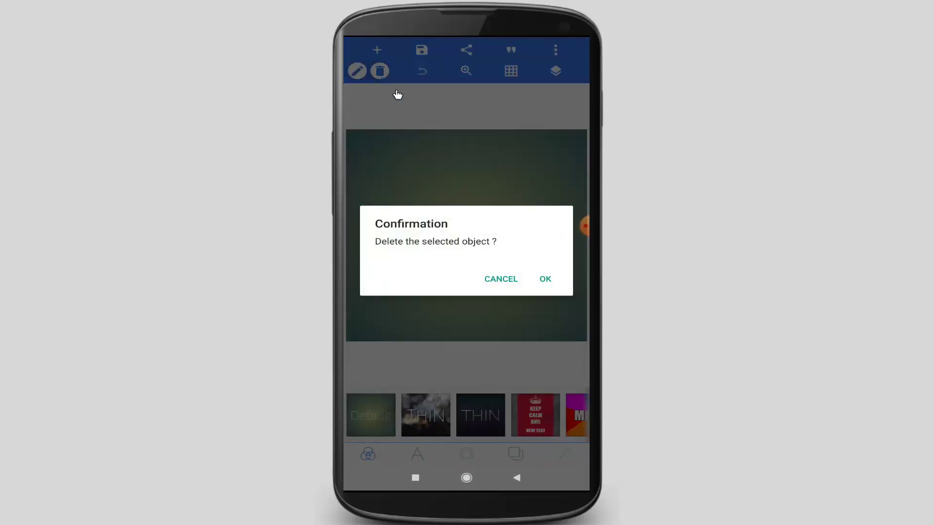
click(539, 279)
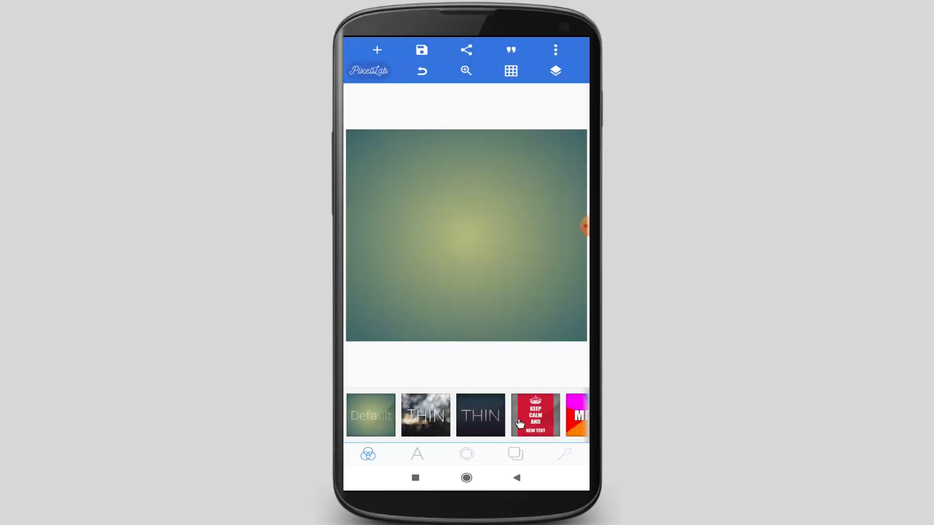
click(515, 457)
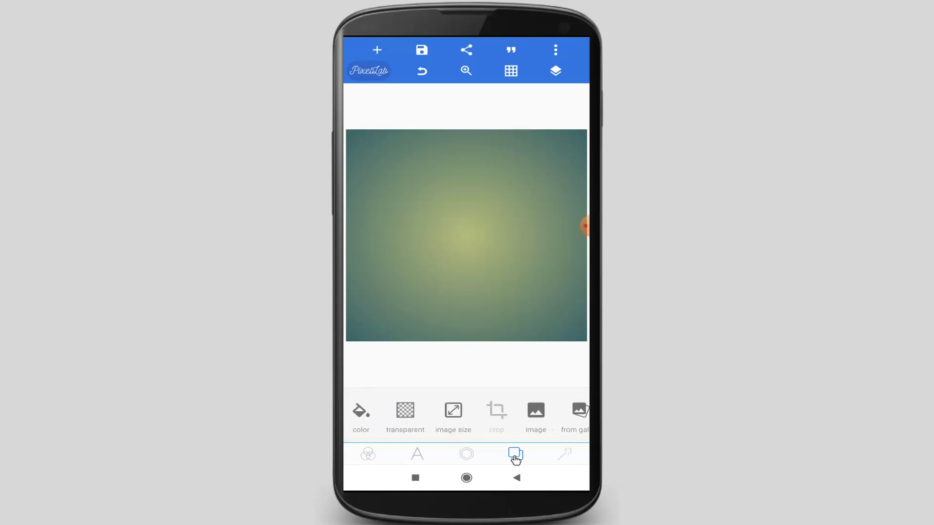
Resize the canvas to the Youtube thumbnail preset (1280 × 720, 16:9) and go home
click(455, 413)
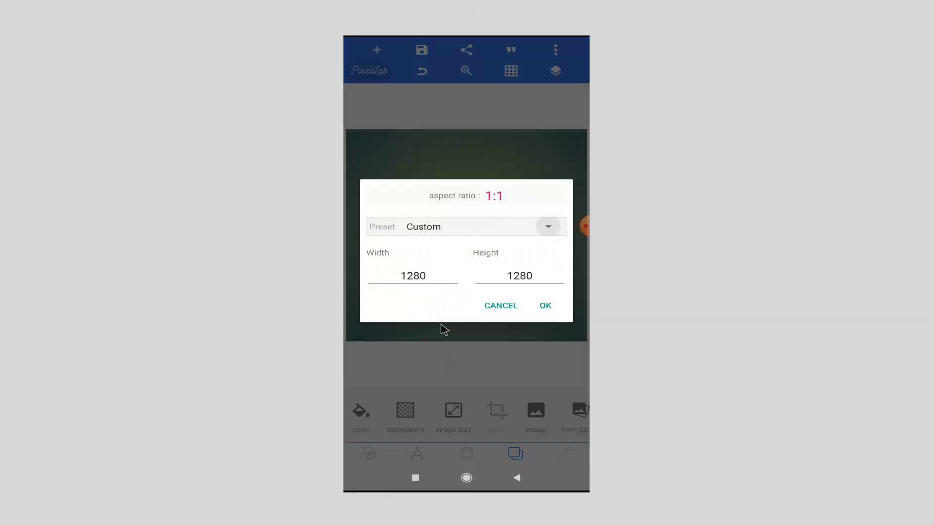
click(547, 227)
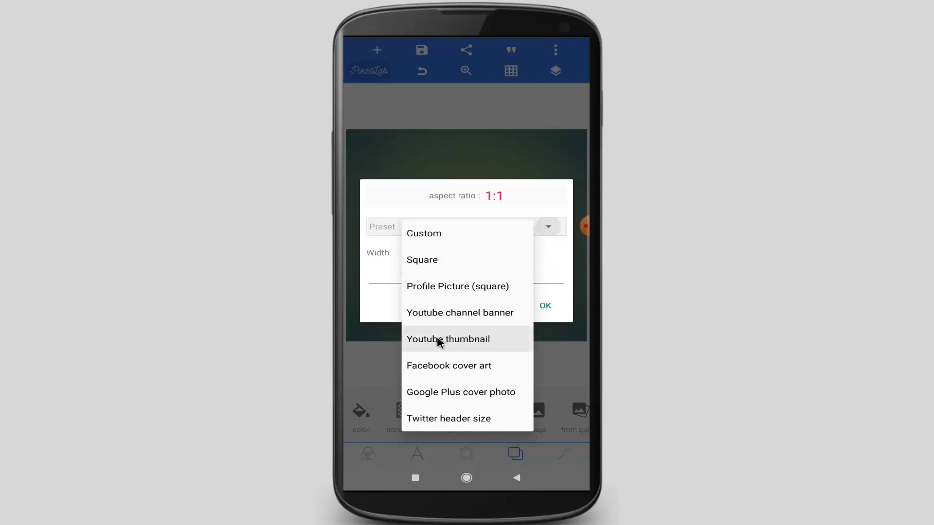
click(456, 339)
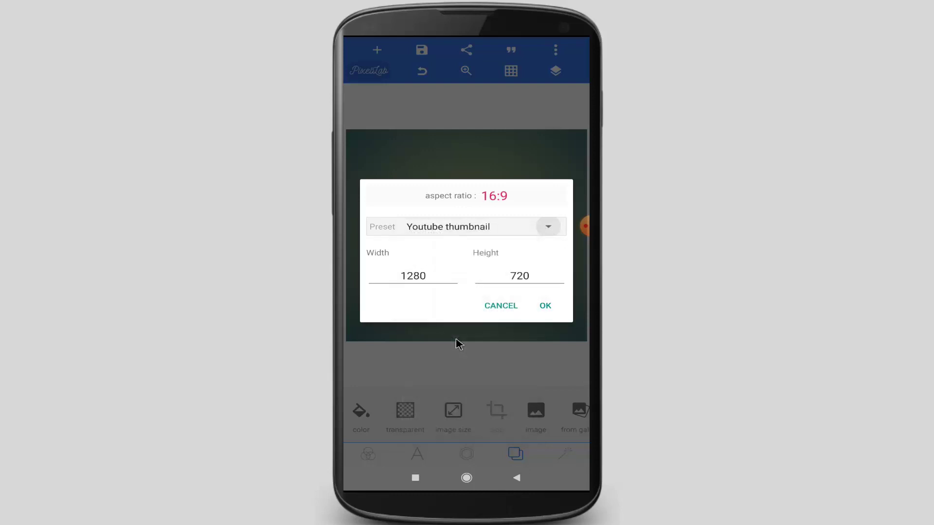
click(543, 306)
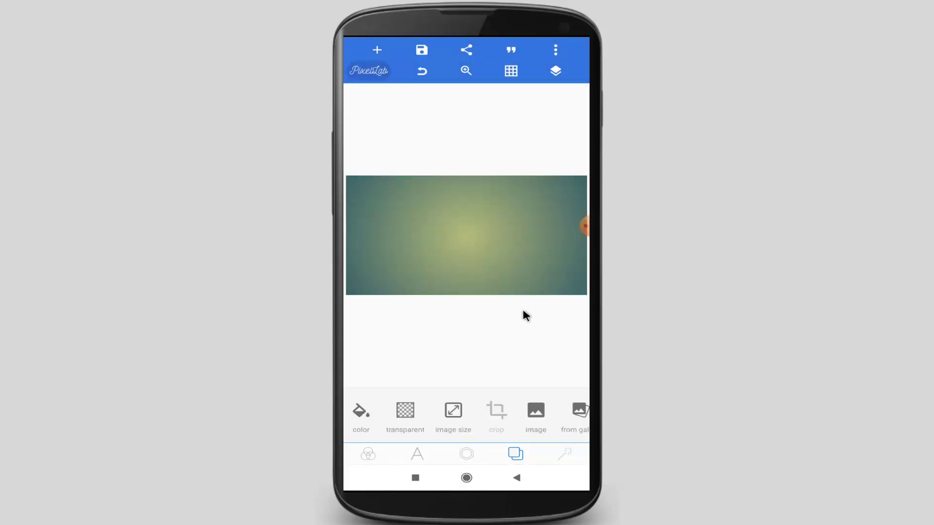
click(465, 478)
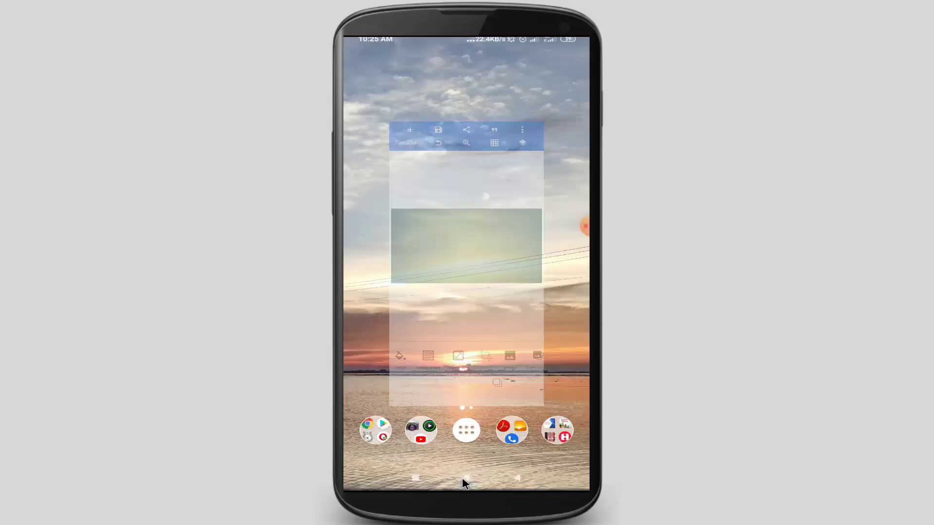
Launch YouTube from the home-screen folder and start a search
click(418, 445)
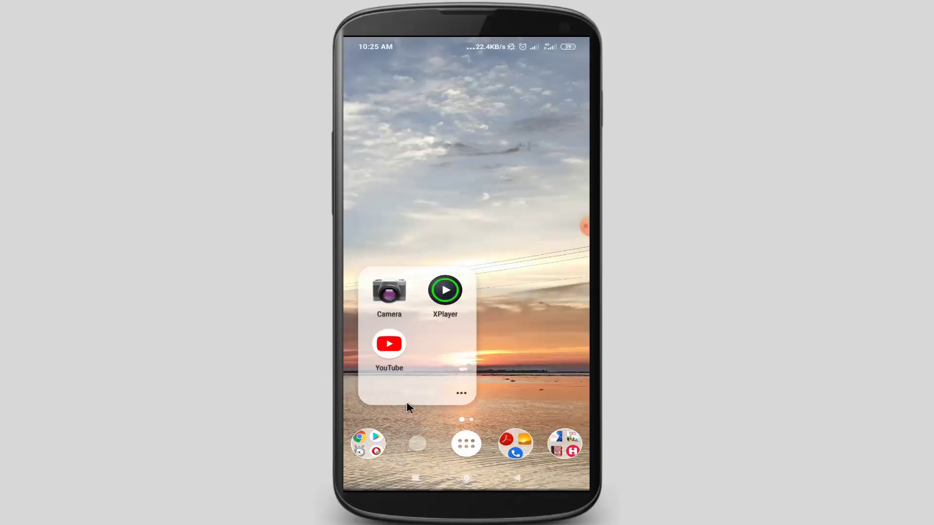
click(388, 345)
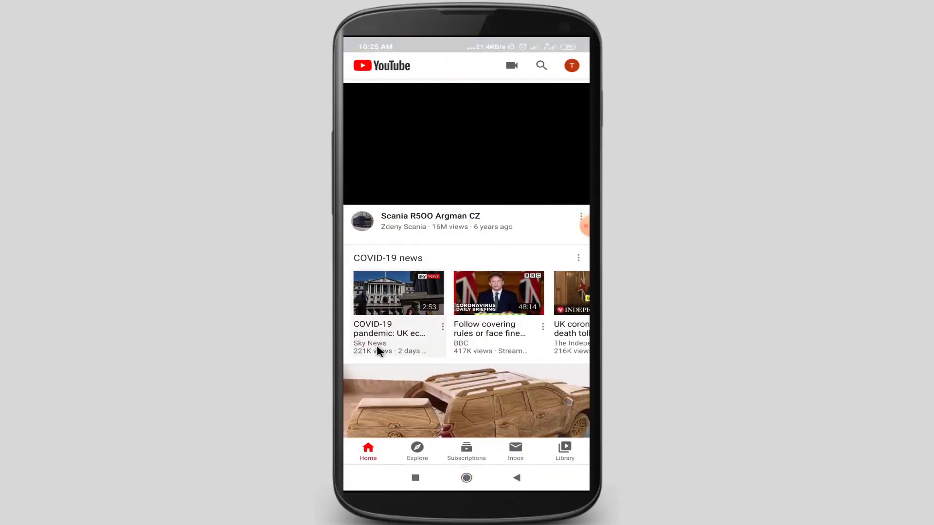
click(540, 66)
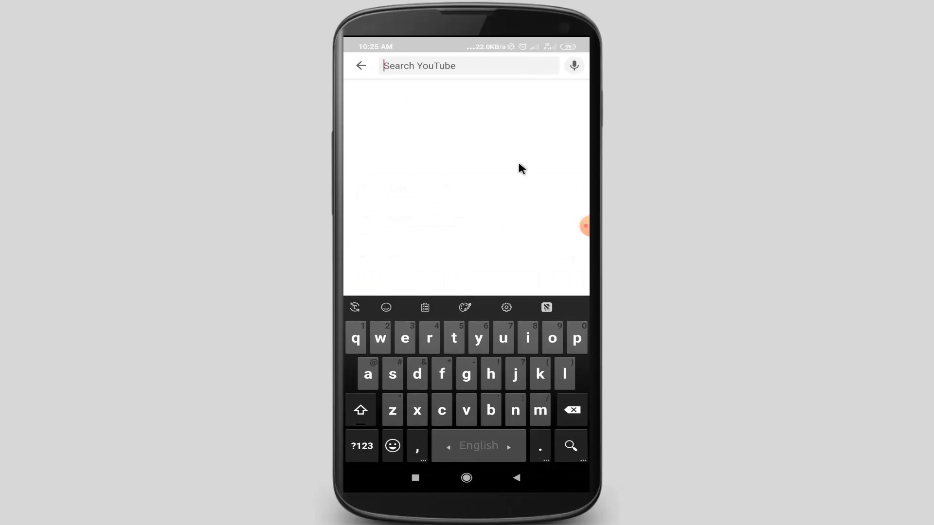
Type 'how to youtube ' into the YouTube search box
click(492, 378)
click(554, 341)
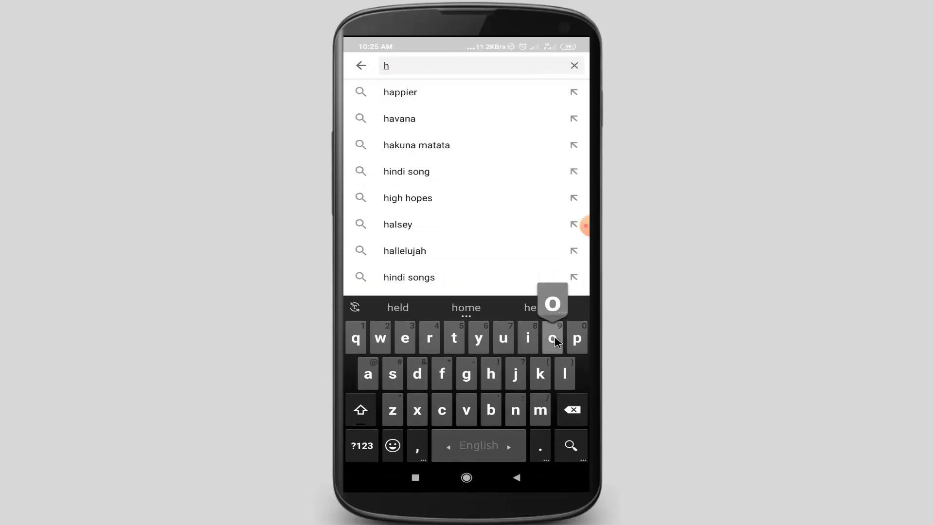
click(385, 333)
click(467, 445)
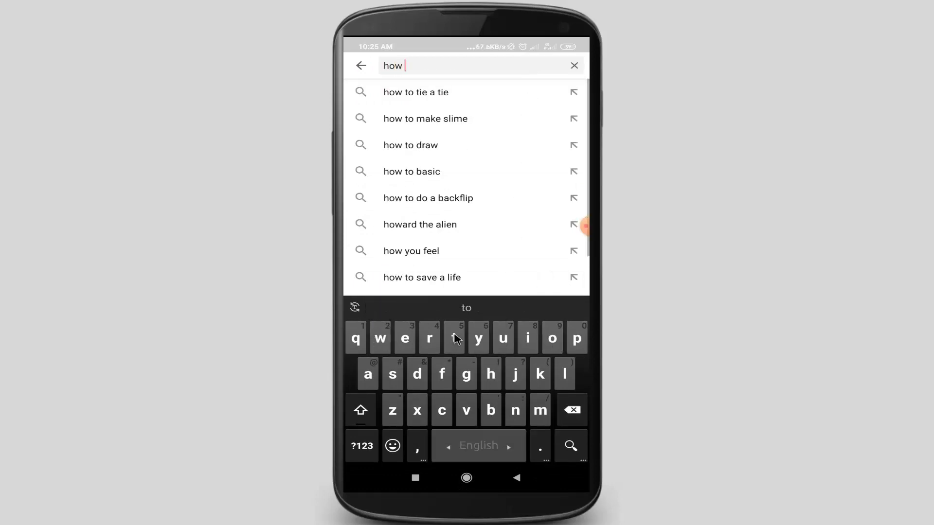
click(454, 338)
click(552, 338)
click(488, 446)
click(484, 340)
click(552, 338)
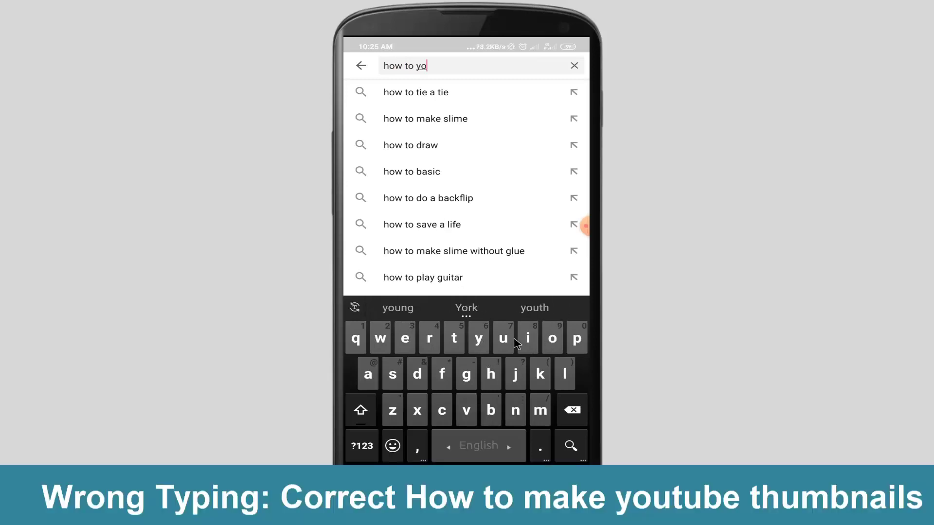
click(503, 338)
click(454, 338)
click(503, 338)
click(491, 409)
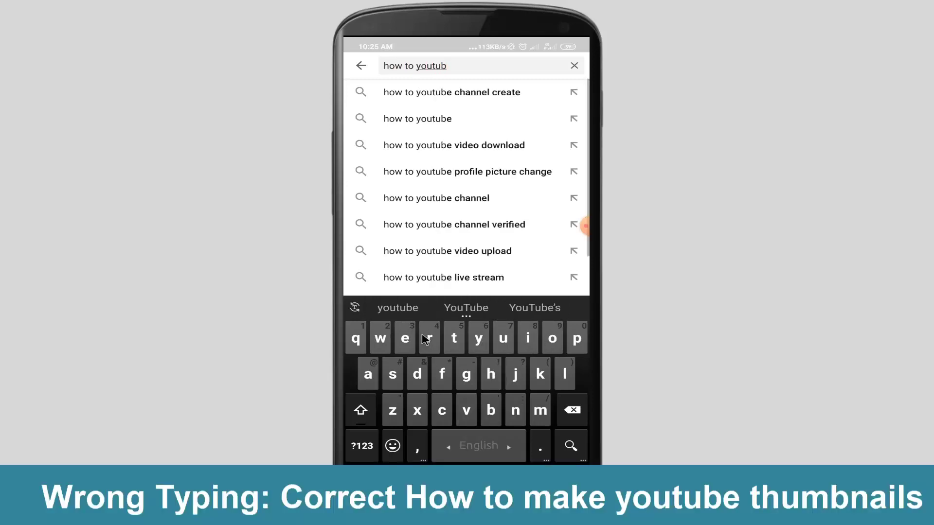
click(405, 338)
click(478, 445)
click(454, 338)
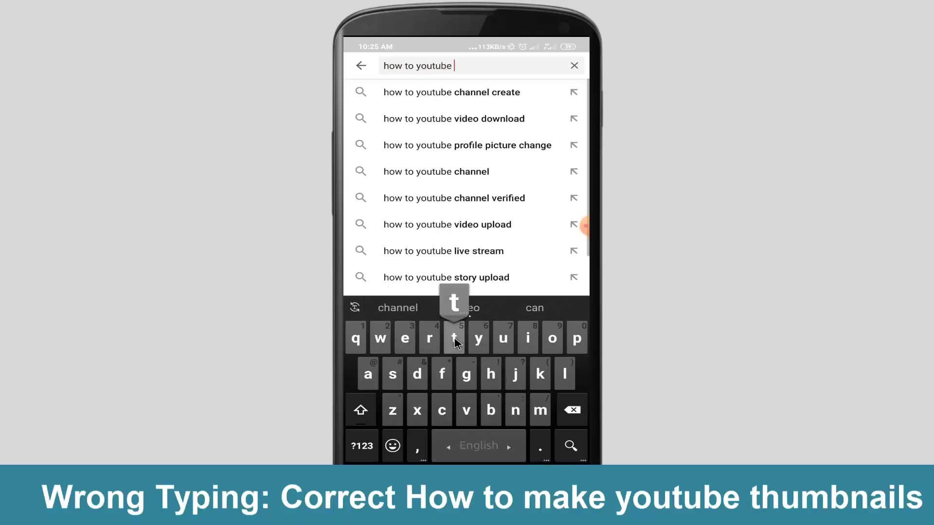
Extend the query with 'thumbnail' (from the suggestion) and 'on ' to read 'how to youtube thumbnail on'
click(491, 374)
click(503, 339)
click(540, 410)
click(491, 409)
click(515, 410)
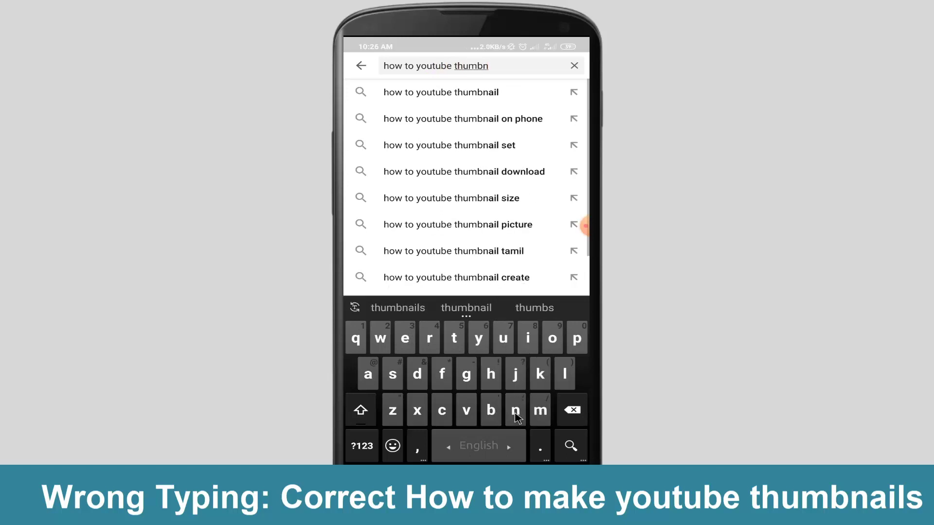
click(482, 307)
click(552, 338)
click(518, 408)
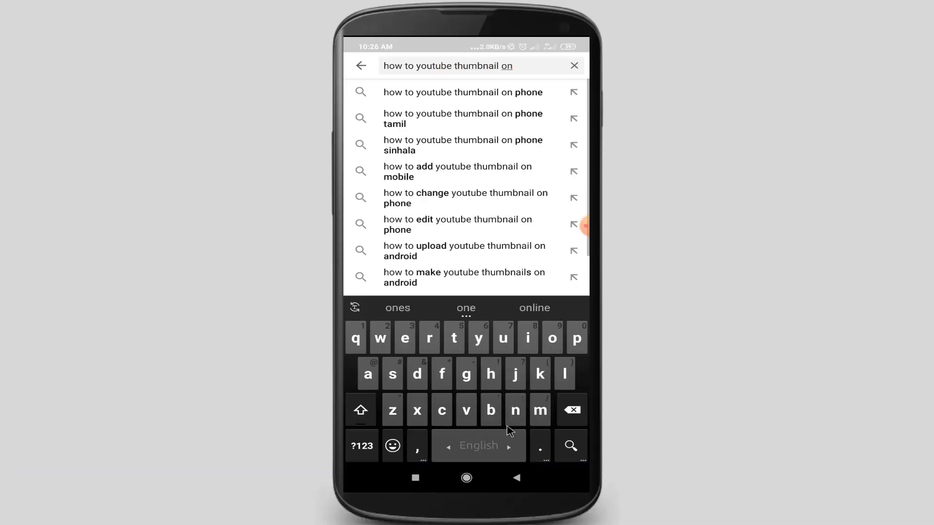
click(493, 444)
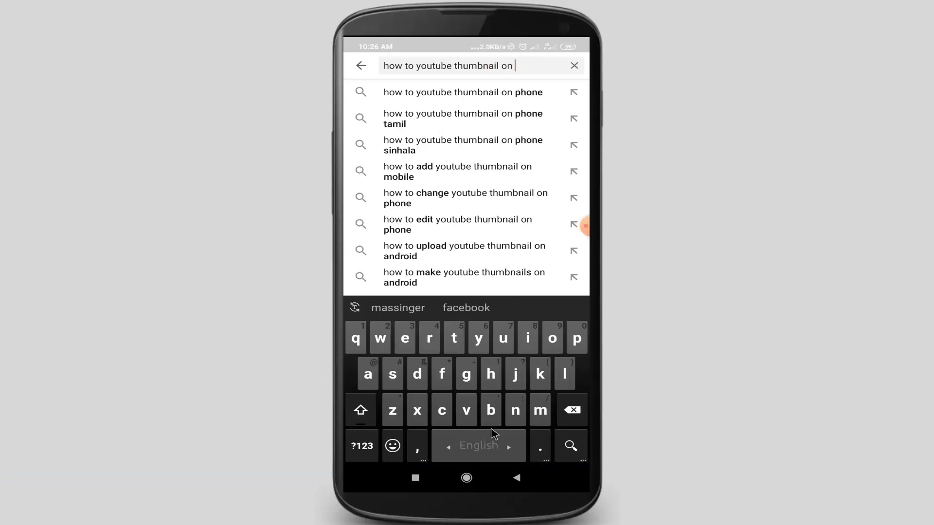
Search 'how to upload youtube thumbnail on android', then bring up the recent apps overview
click(487, 252)
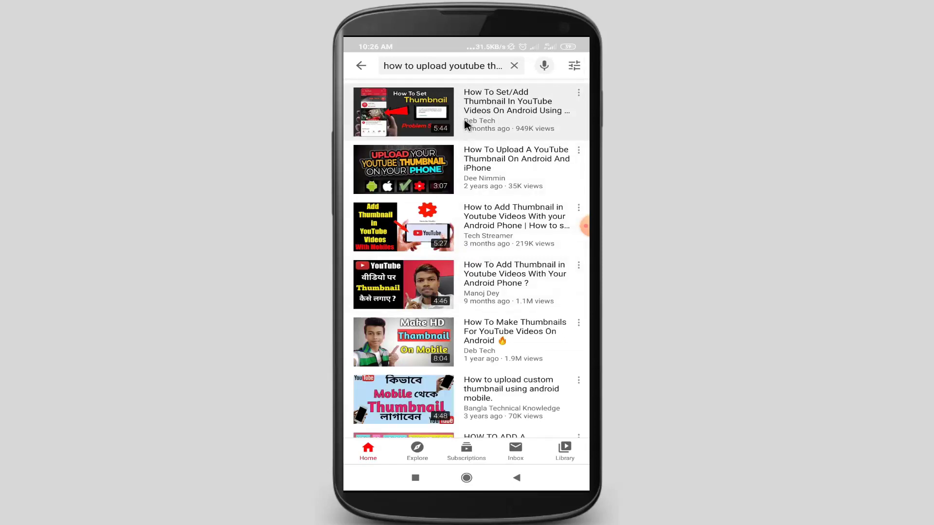
key(Tab)
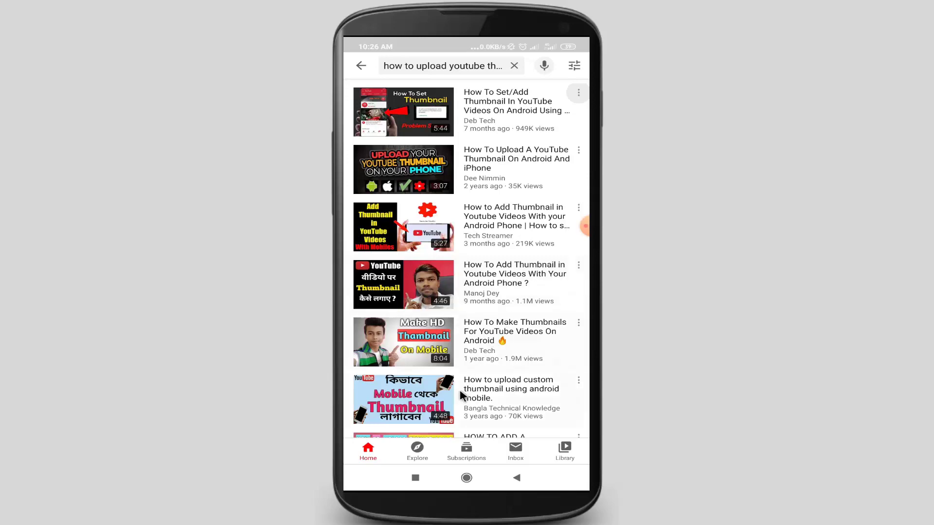
click(418, 478)
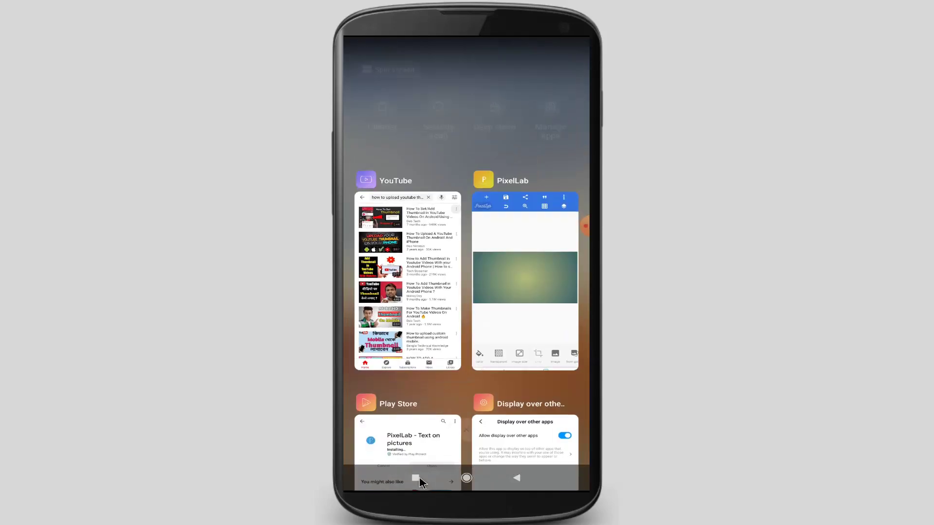
Switch back to PixelLab from the recent apps overview
click(536, 293)
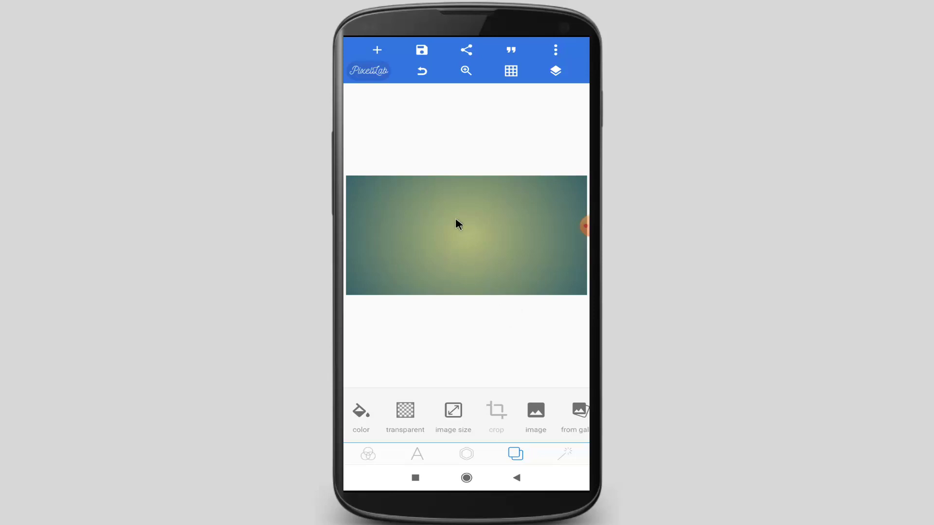
Add the thinking_man photo from the gallery and place it at the canvas's right edge
click(377, 51)
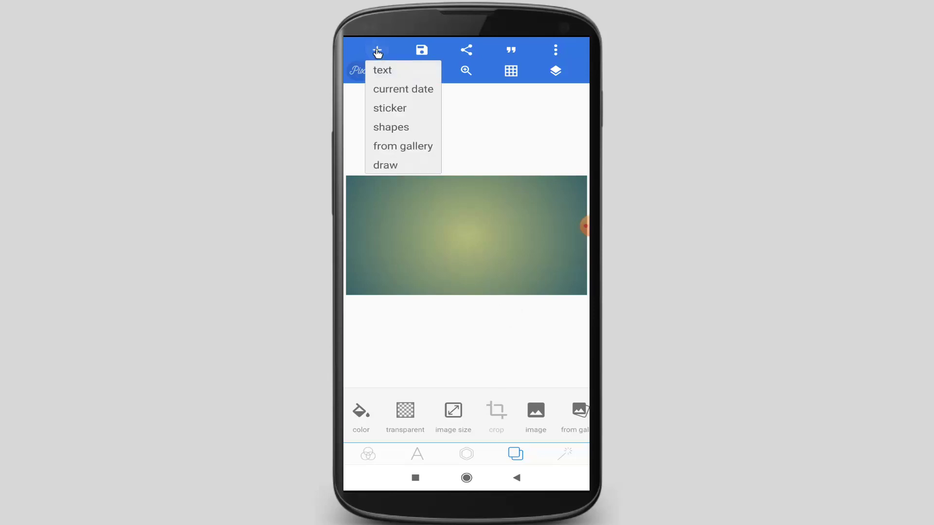
click(398, 146)
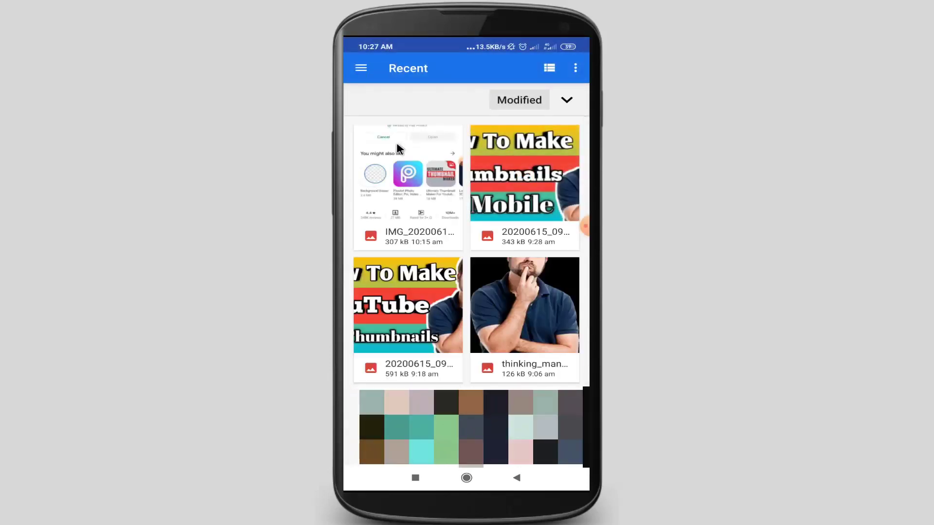
click(511, 292)
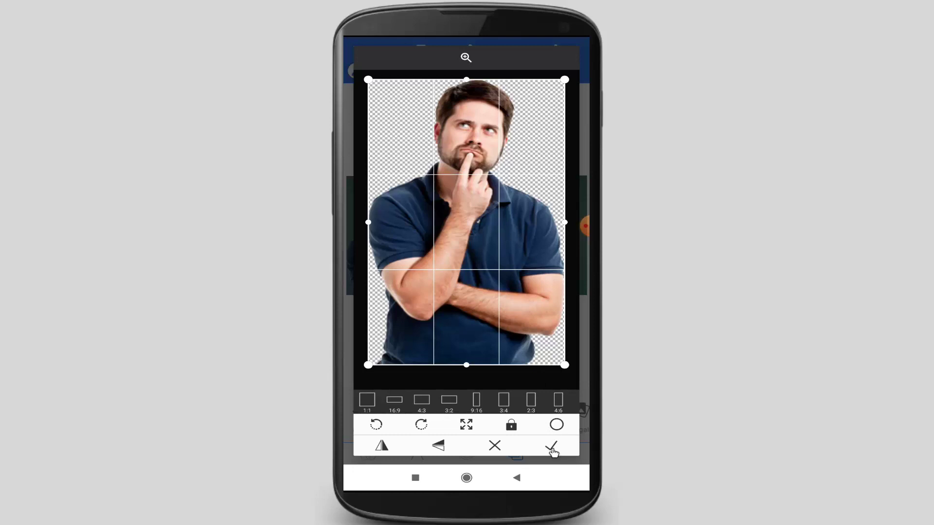
click(552, 447)
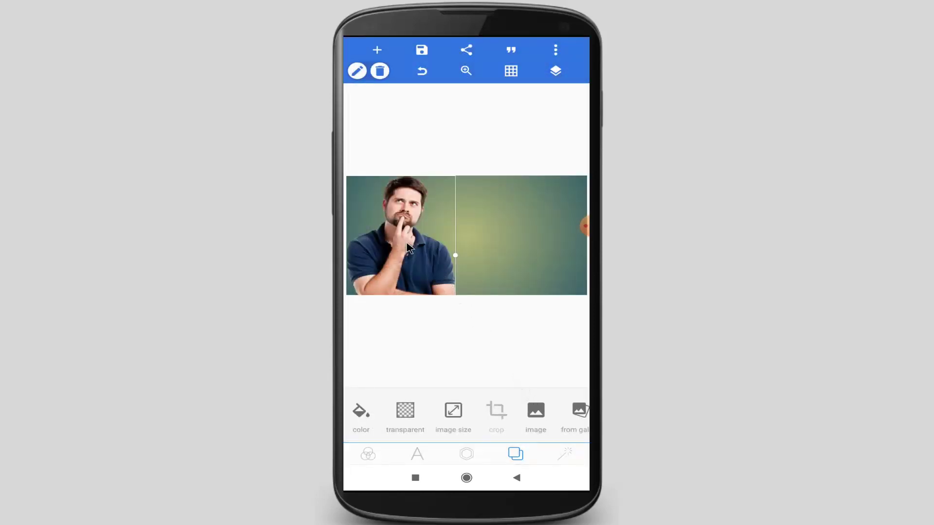
drag(408, 247, 551, 247)
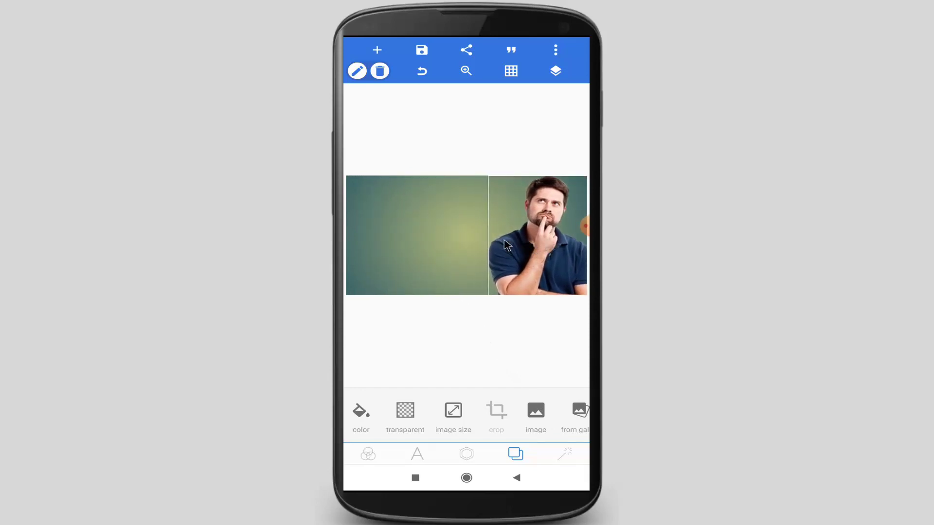
click(440, 245)
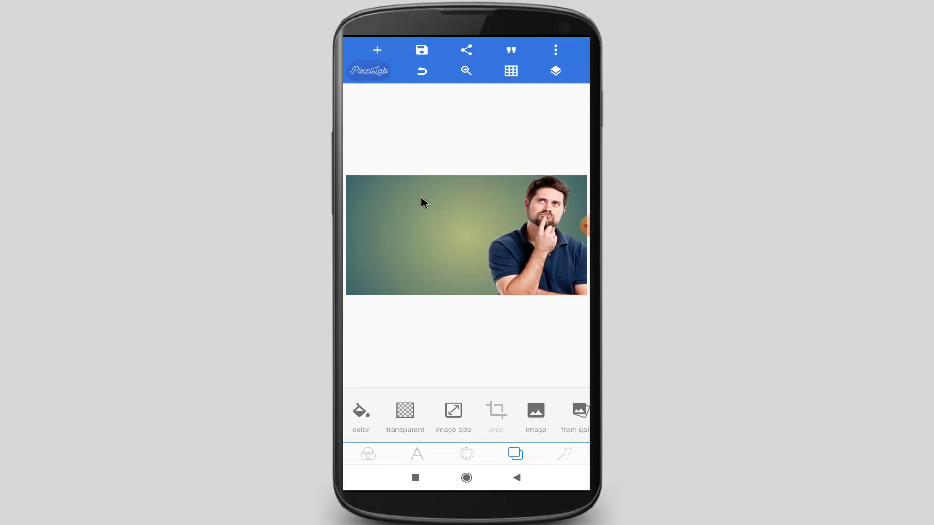
Add a new text object near the upper left and clear its 'new text' placeholder
click(378, 51)
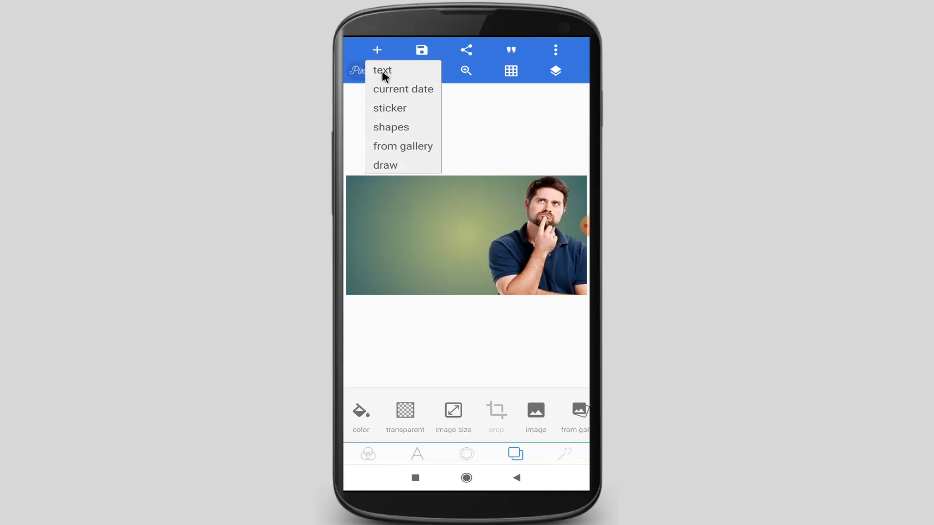
click(382, 72)
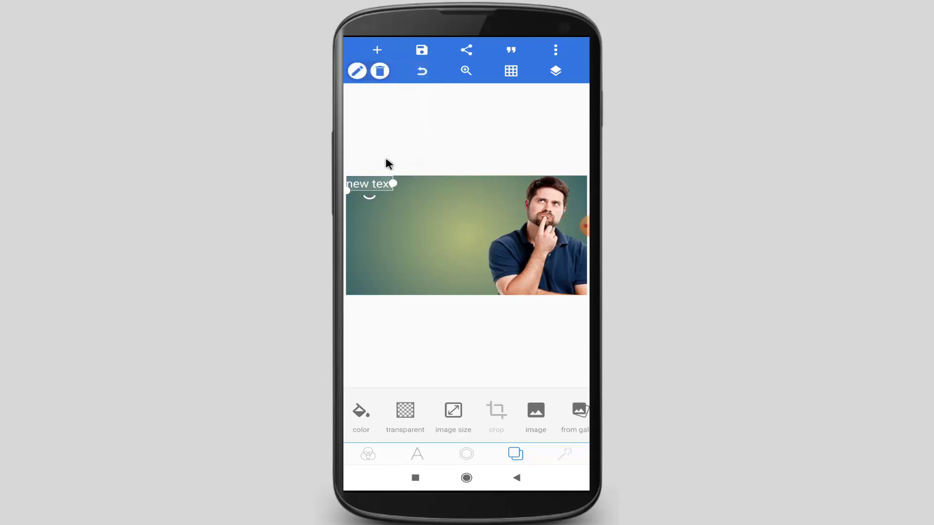
drag(373, 189, 398, 197)
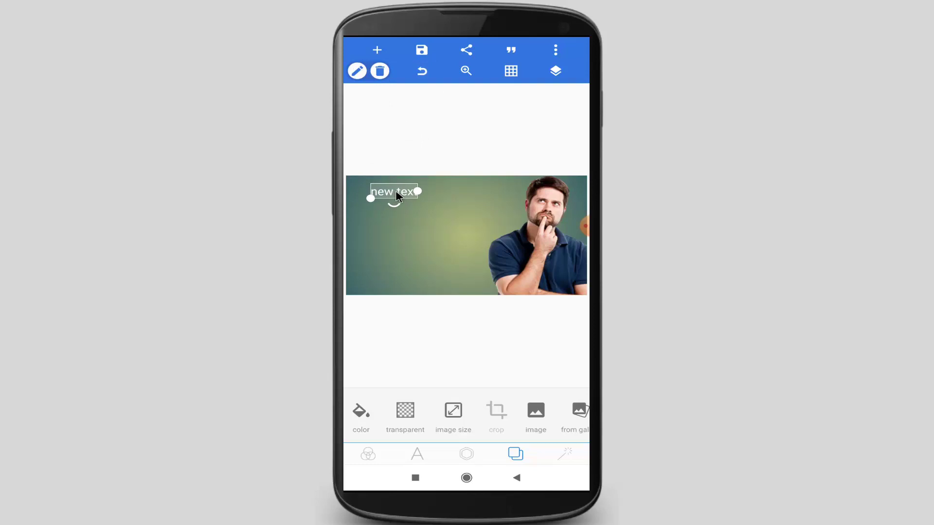
click(397, 195)
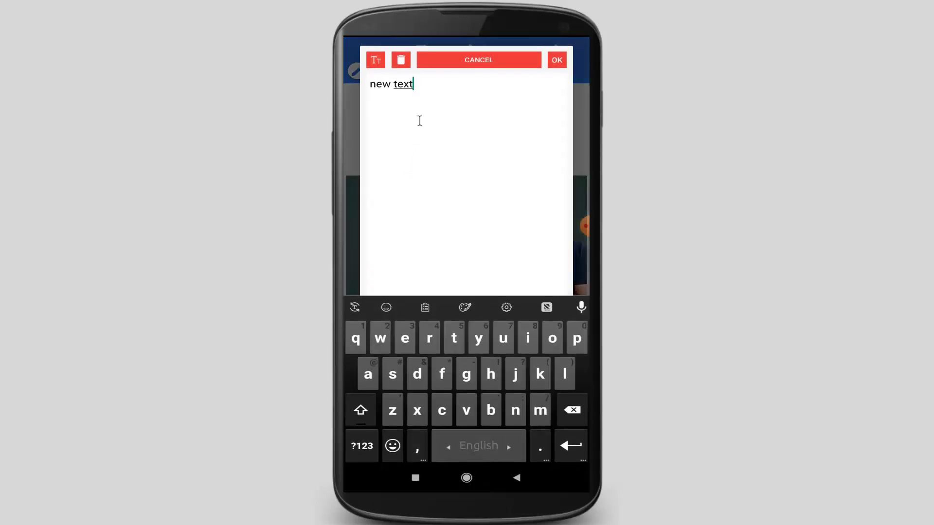
drag(421, 86, 370, 85)
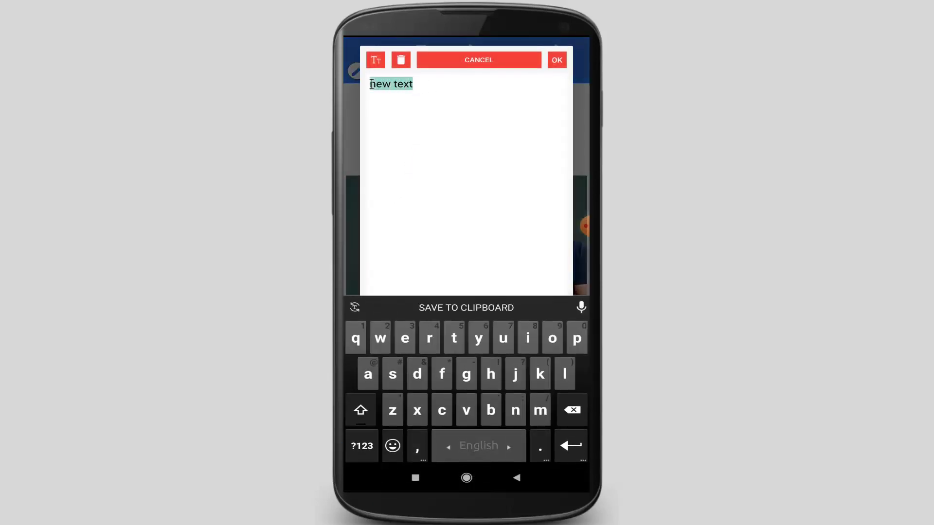
click(571, 412)
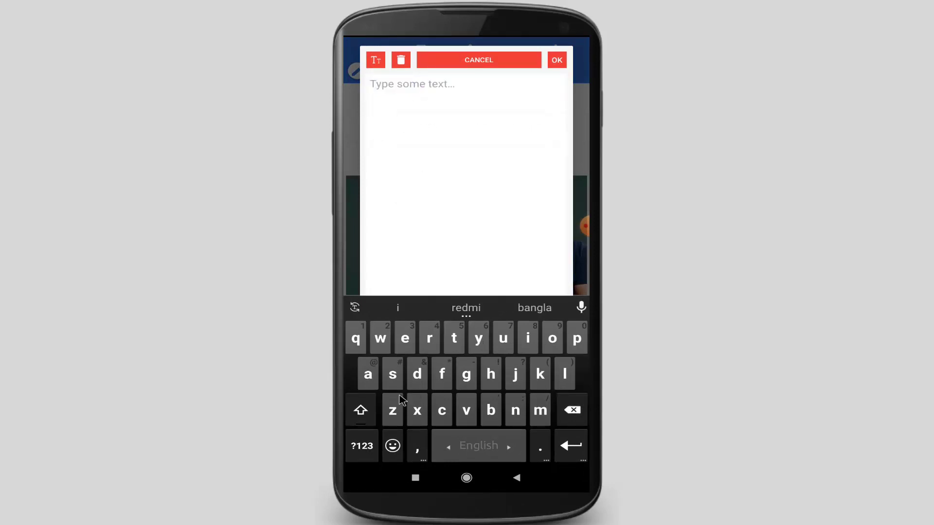
Type 'How To Make' as the text and confirm it
click(362, 410)
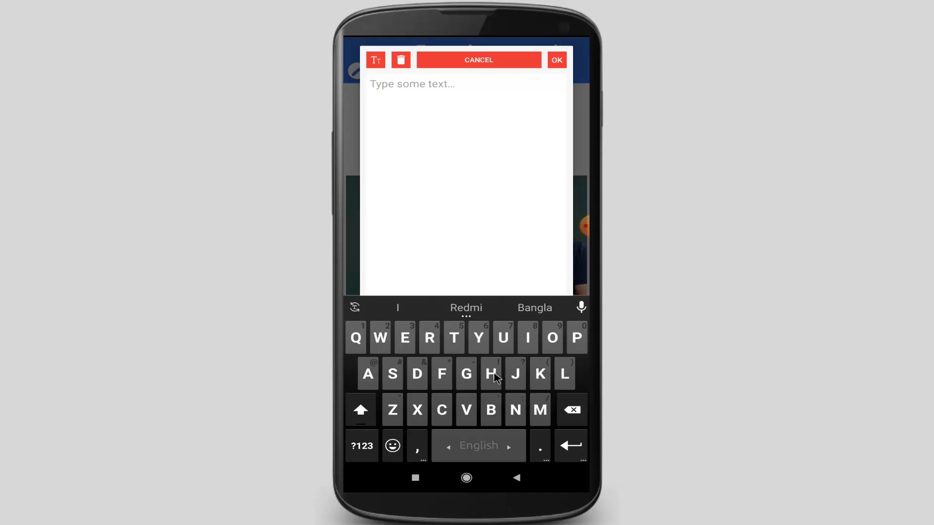
click(491, 374)
click(554, 343)
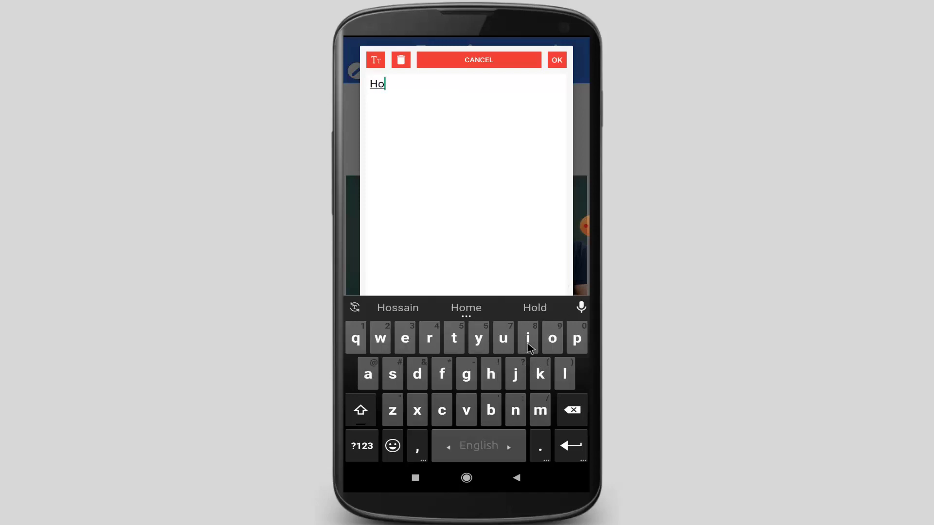
click(380, 338)
click(469, 458)
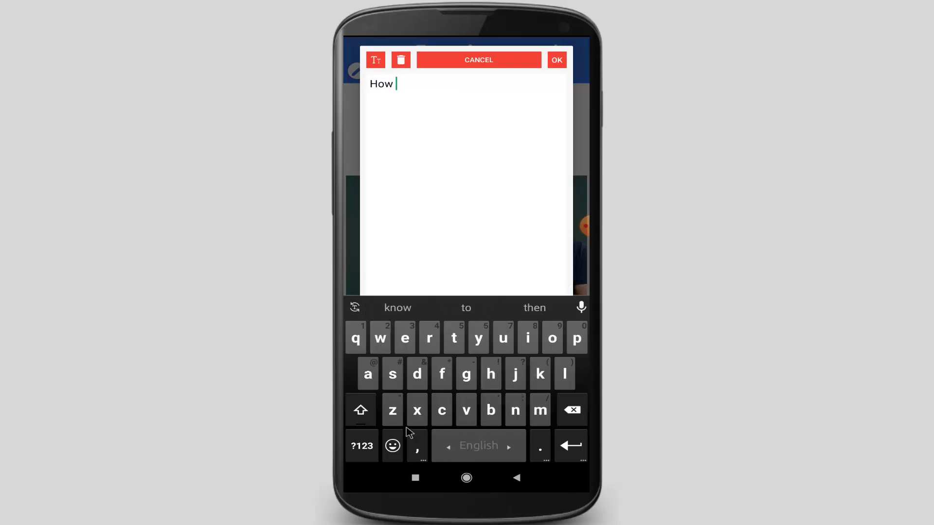
click(366, 413)
click(453, 339)
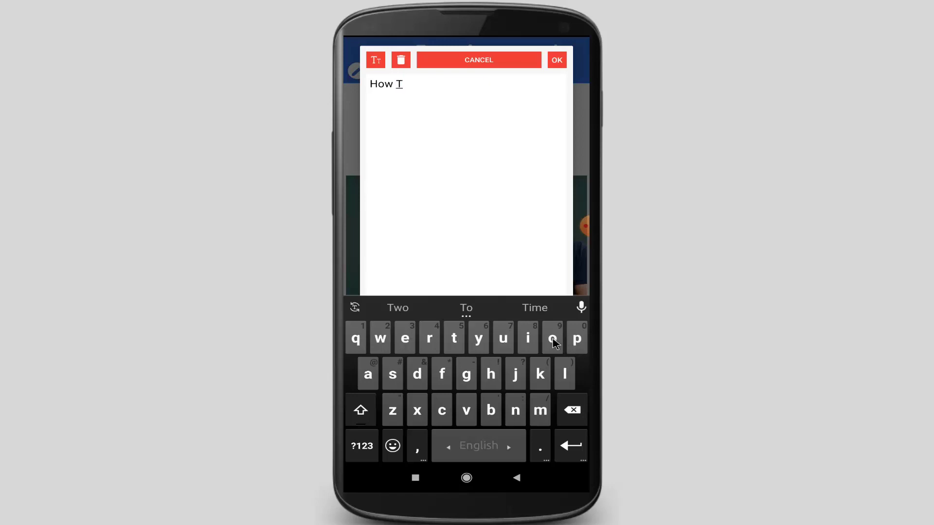
click(553, 340)
click(488, 443)
click(360, 411)
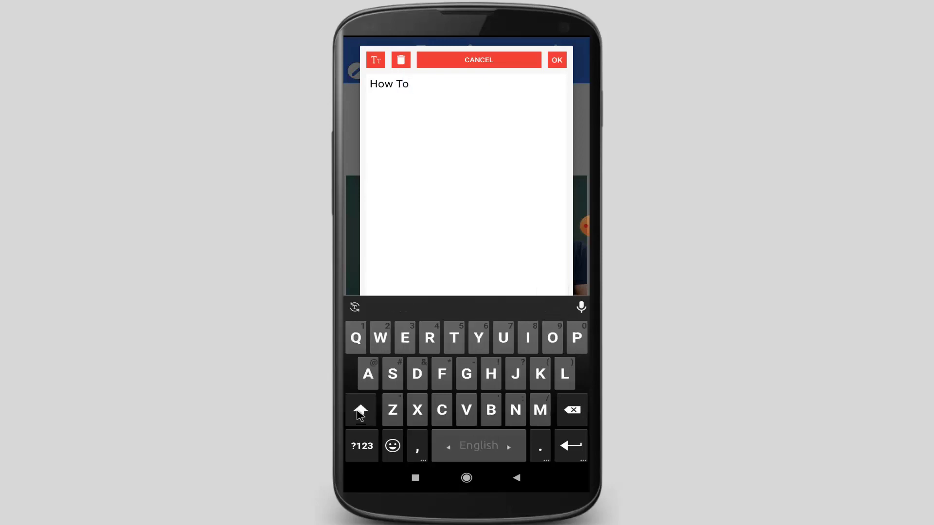
click(539, 414)
click(384, 375)
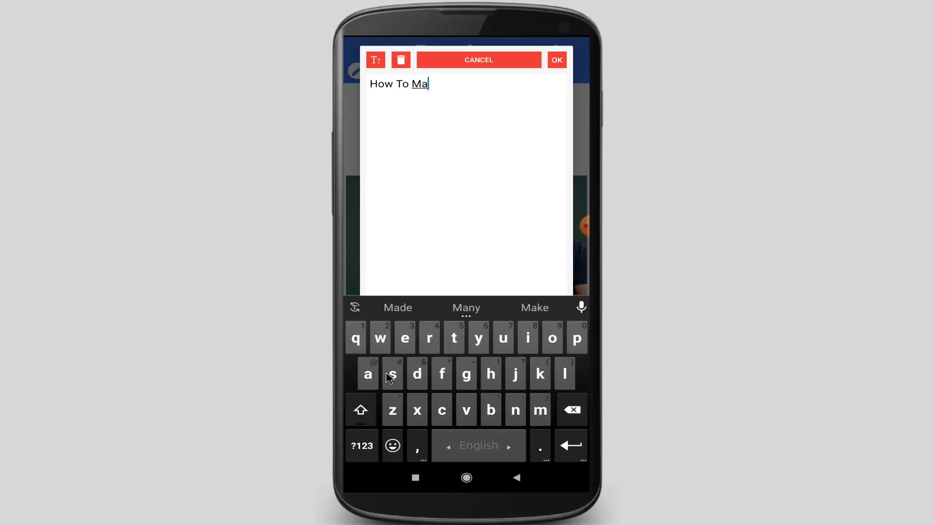
click(540, 374)
click(406, 339)
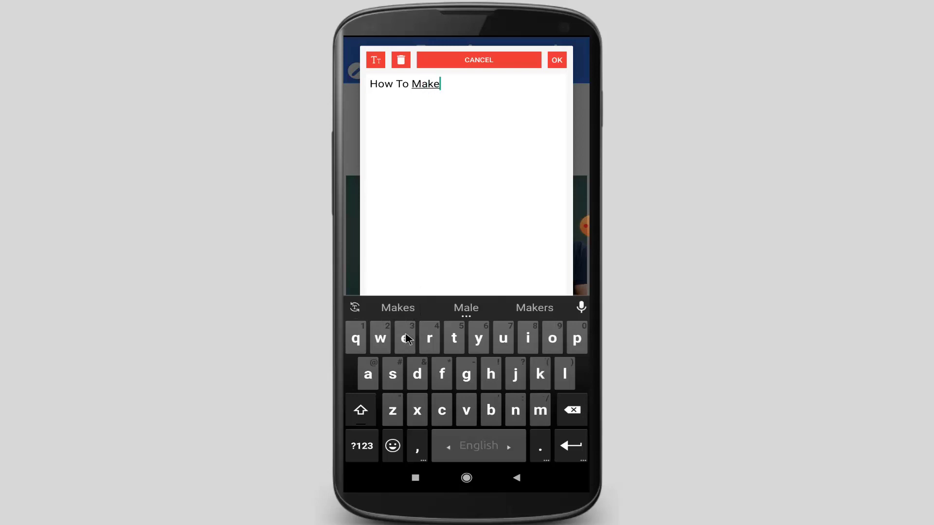
click(557, 61)
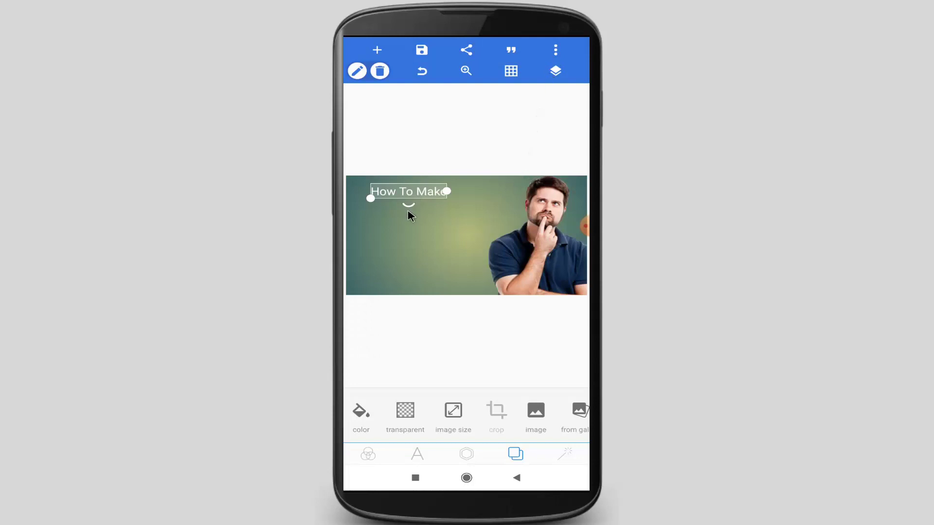
Enlarge the How To Make text to size 128 and shift it toward the left edge
click(407, 423)
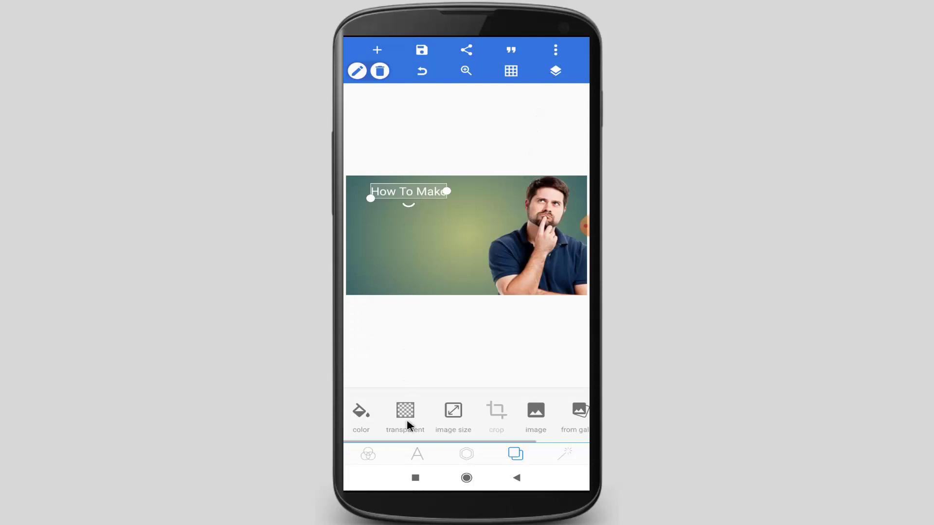
click(418, 457)
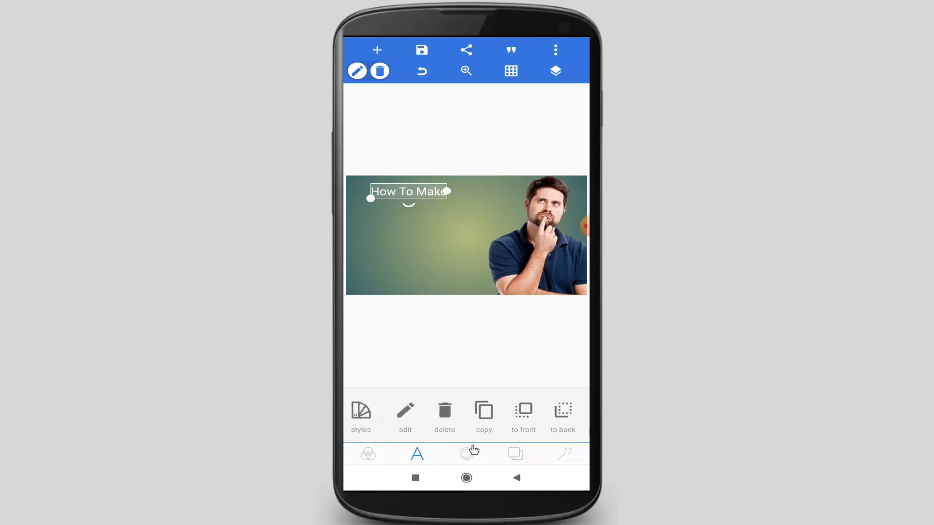
click(566, 423)
drag(567, 425, 425, 417)
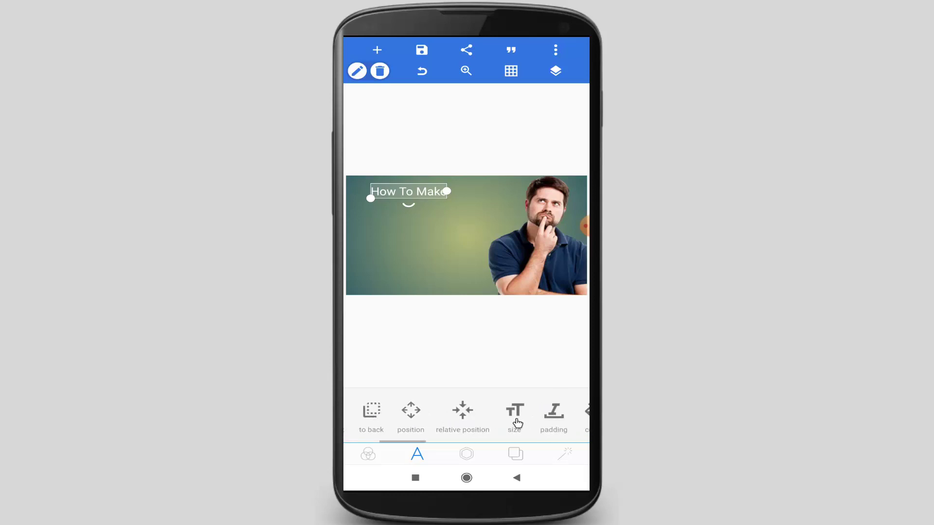
click(517, 413)
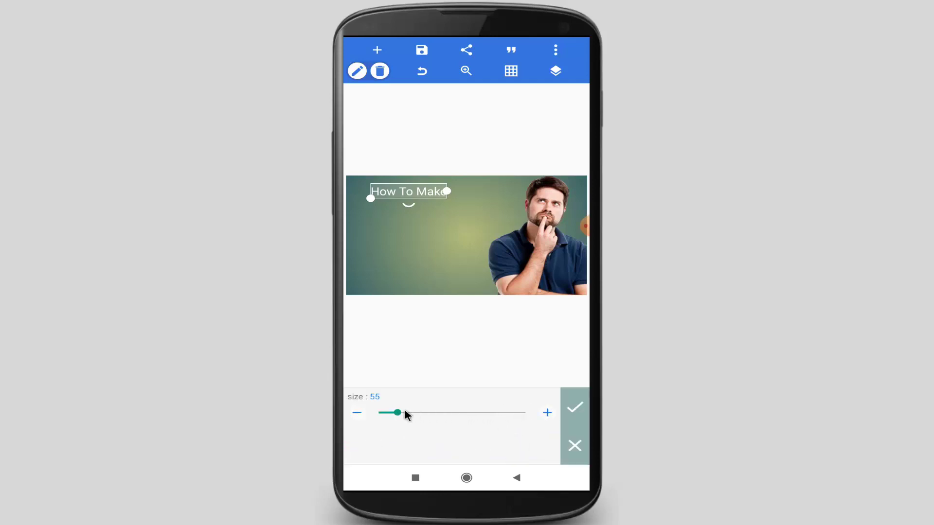
drag(397, 412, 423, 417)
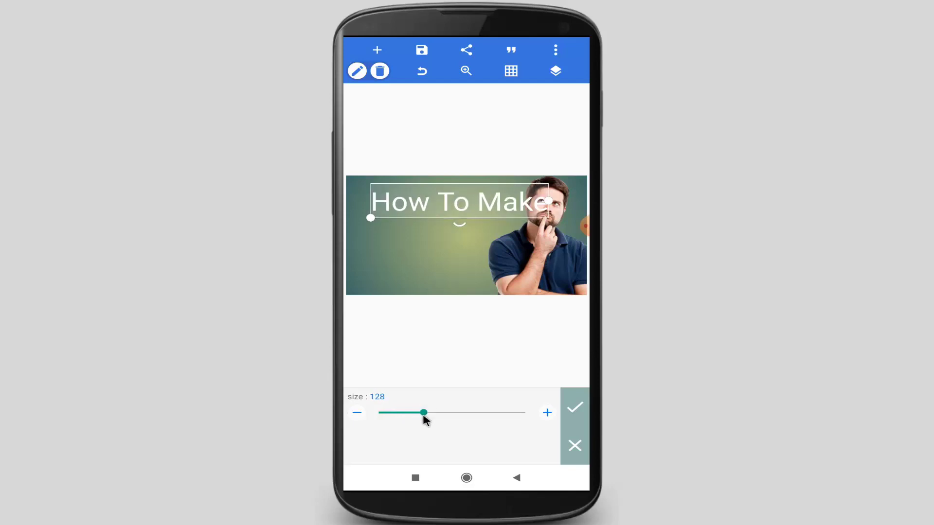
drag(488, 203, 469, 204)
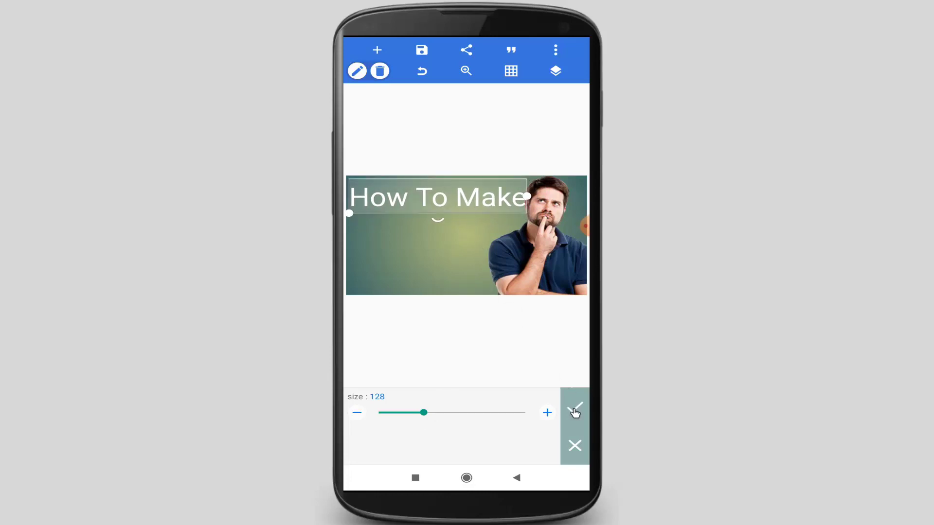
click(575, 413)
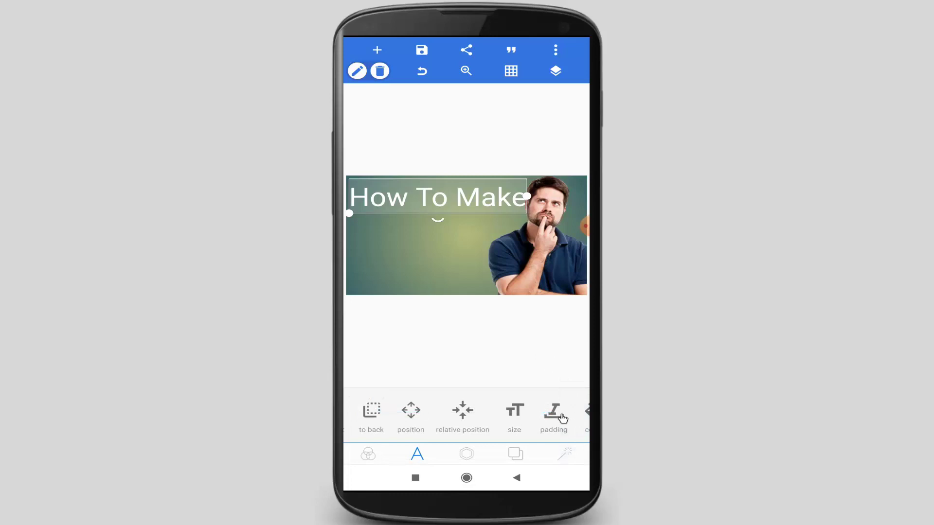
Bring up the font chooser for the How To Make text
click(554, 413)
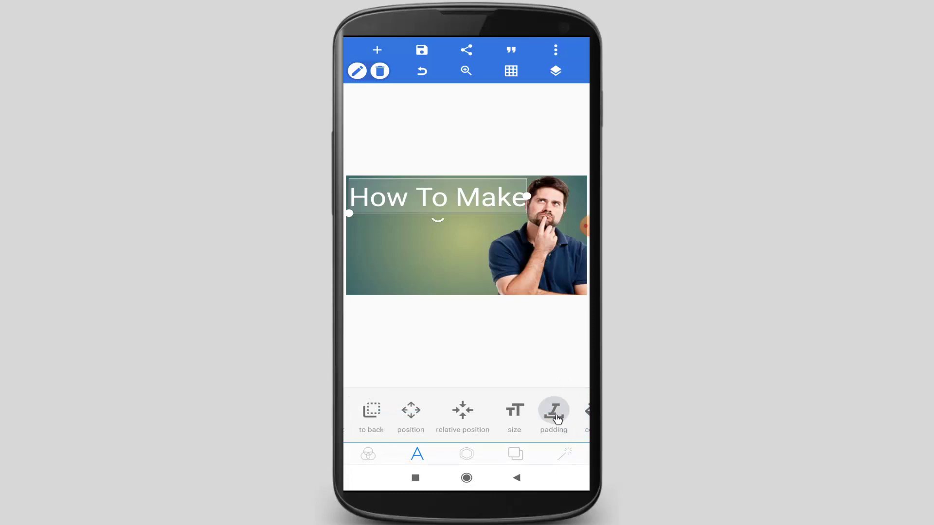
drag(557, 419, 433, 413)
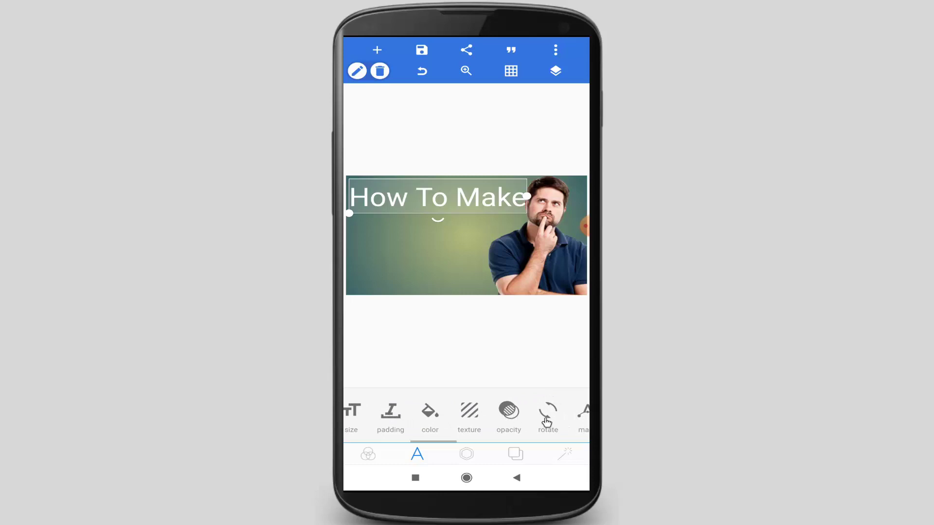
drag(546, 422, 417, 424)
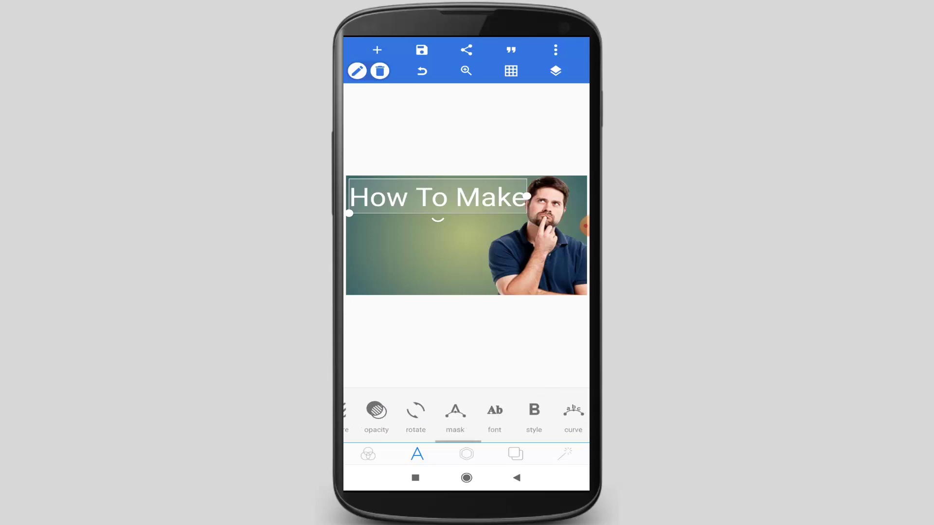
click(497, 413)
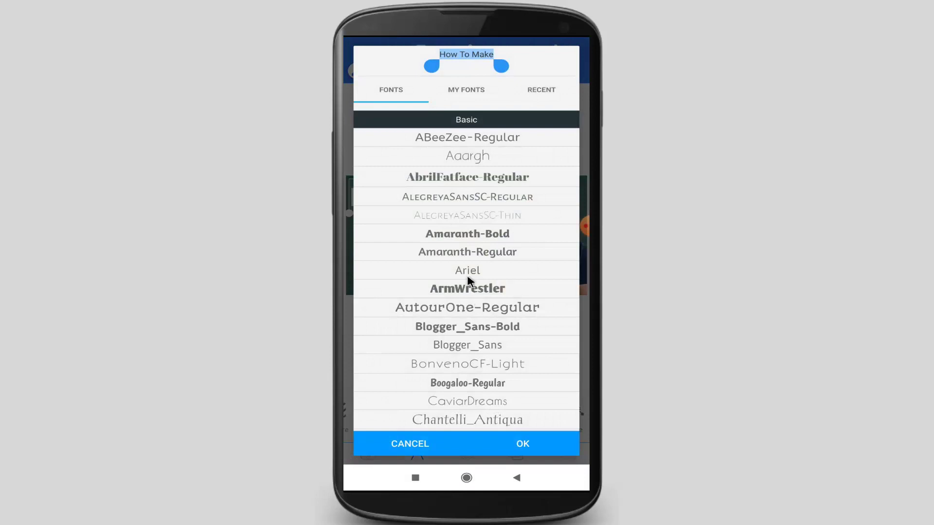
Preview Amaranth-Bold, then apply the bold ArmWrestler font to How To Make
click(467, 236)
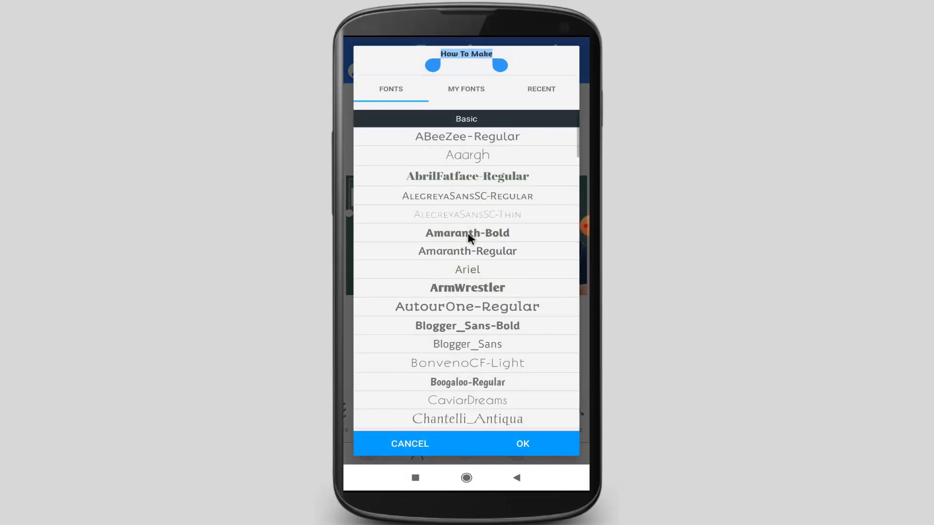
click(471, 288)
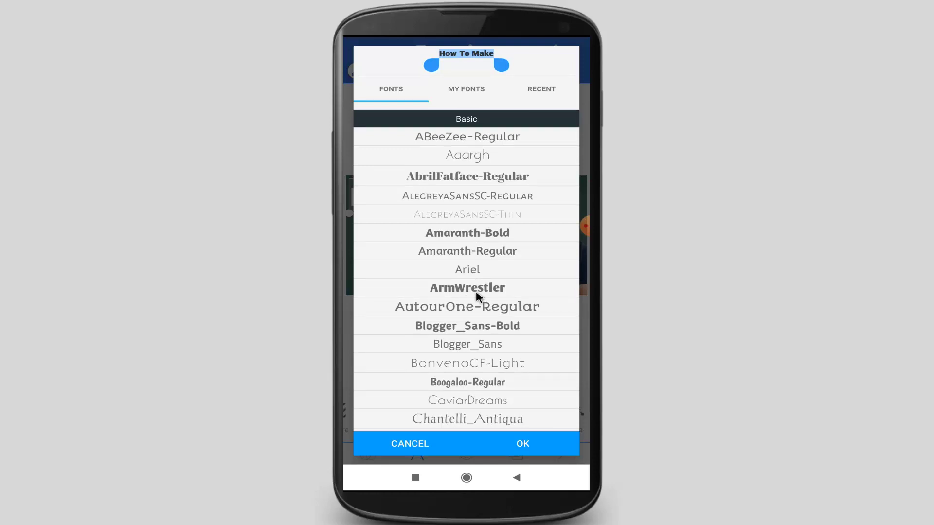
click(523, 445)
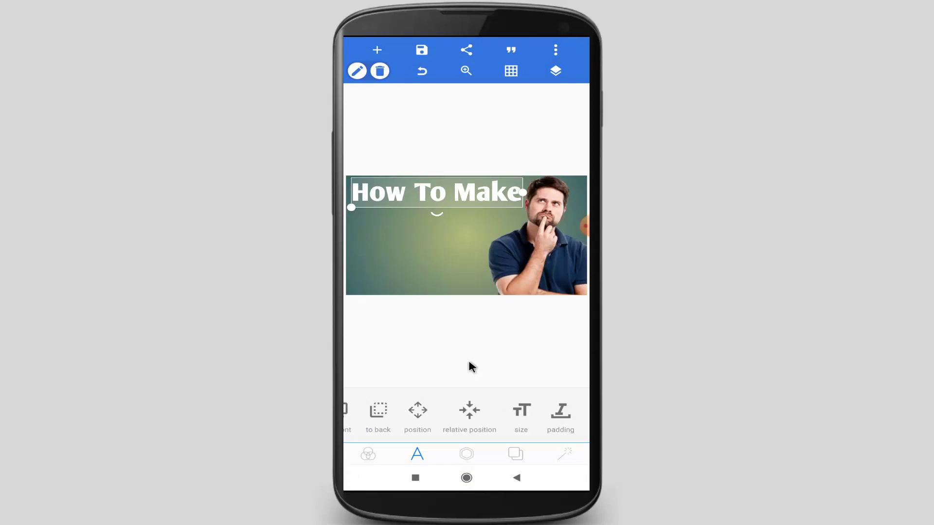
Add a new text element and place it at the image's mid-left, below How To Make
click(377, 51)
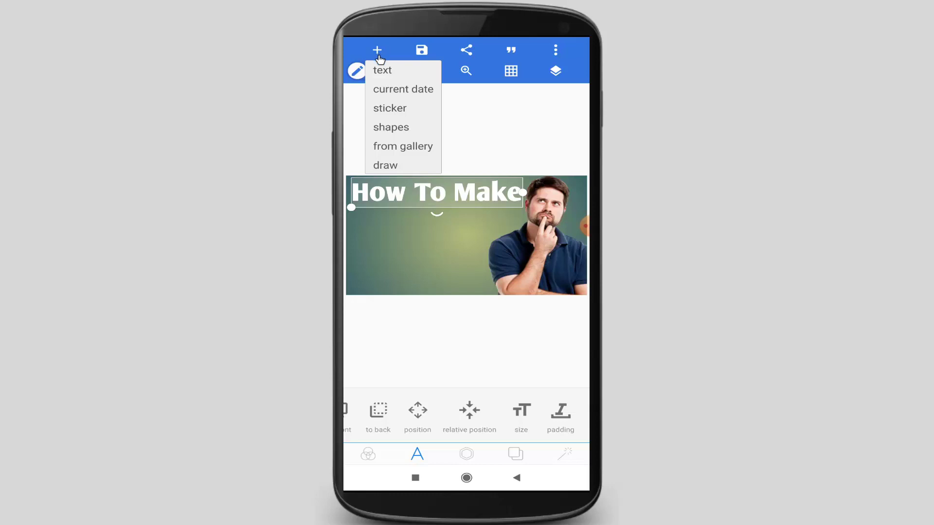
click(383, 72)
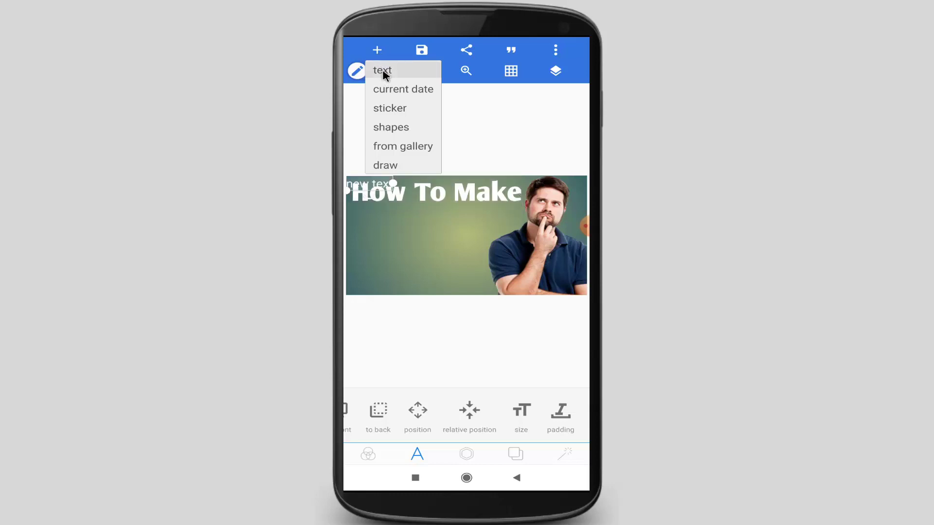
drag(375, 185, 418, 236)
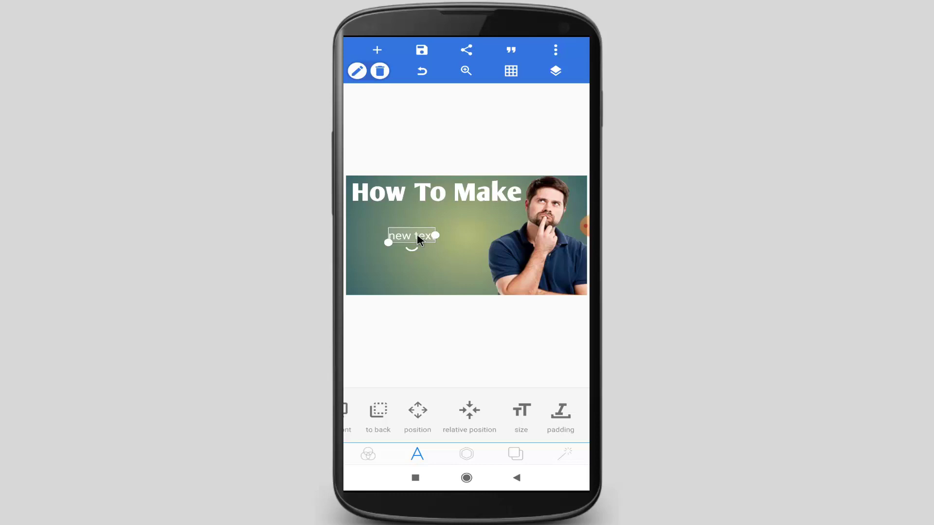
Replace the placeholder wording with 'YouTube' and confirm it
double_click(416, 233)
key(ctrl+a)
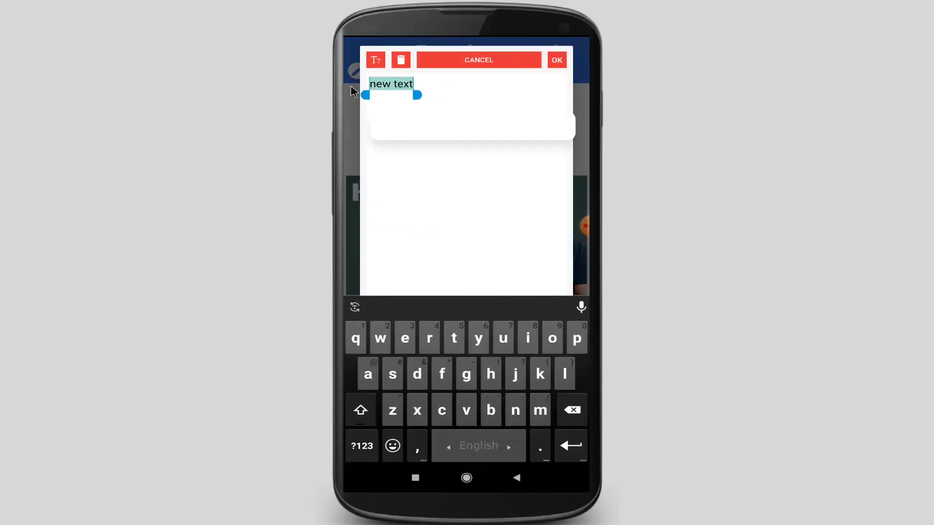
click(360, 411)
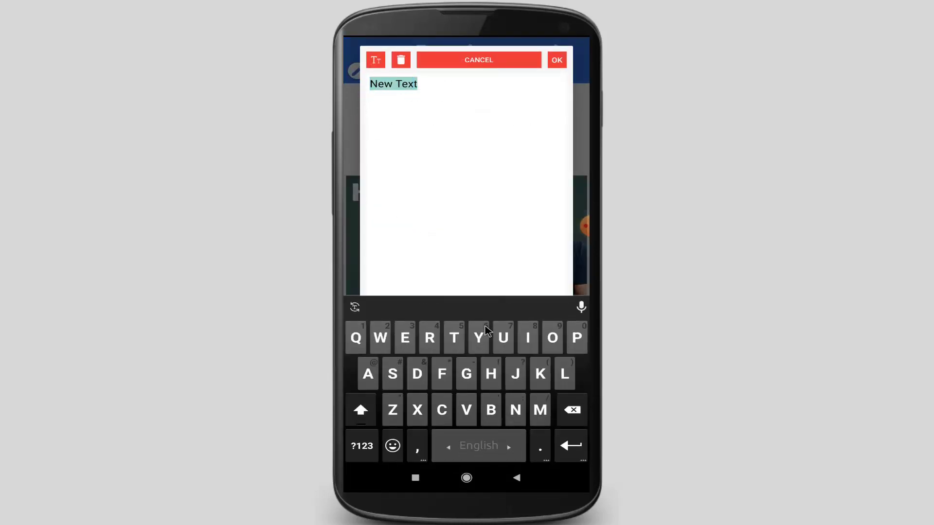
click(479, 339)
click(554, 340)
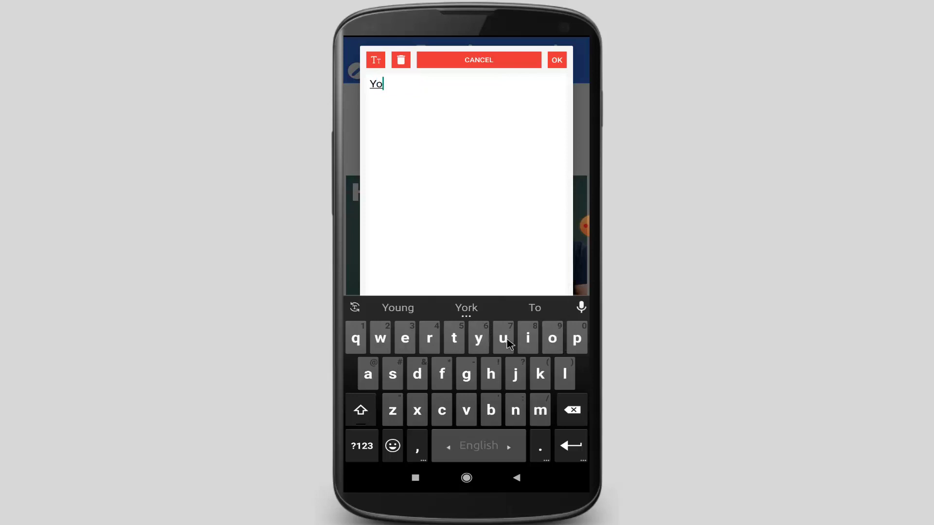
click(503, 339)
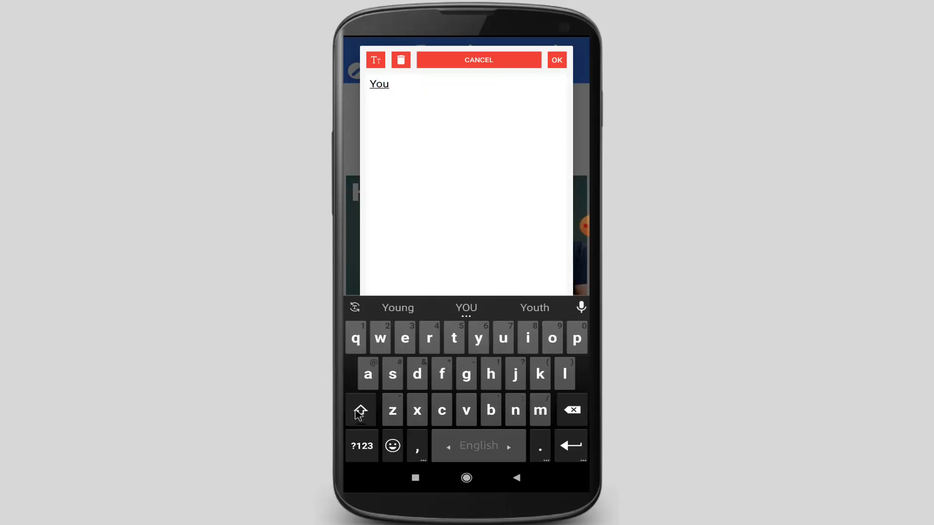
click(454, 338)
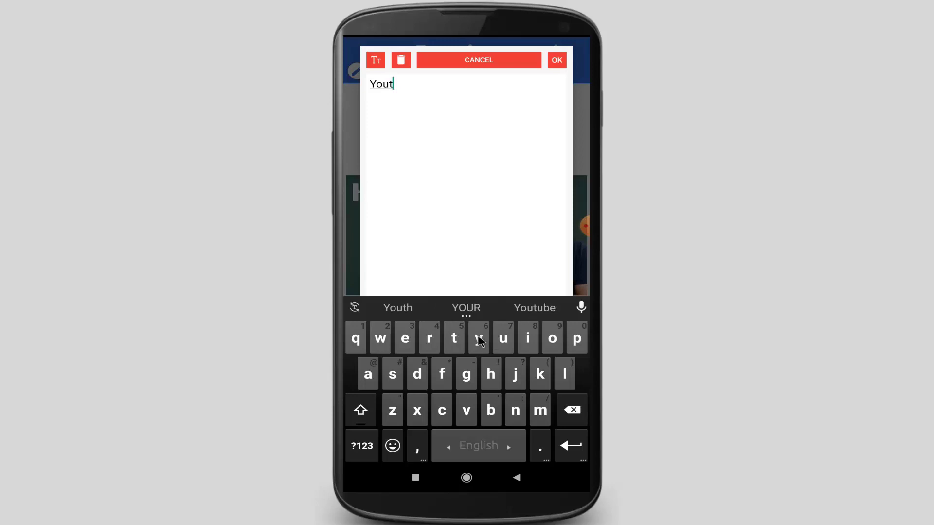
click(503, 338)
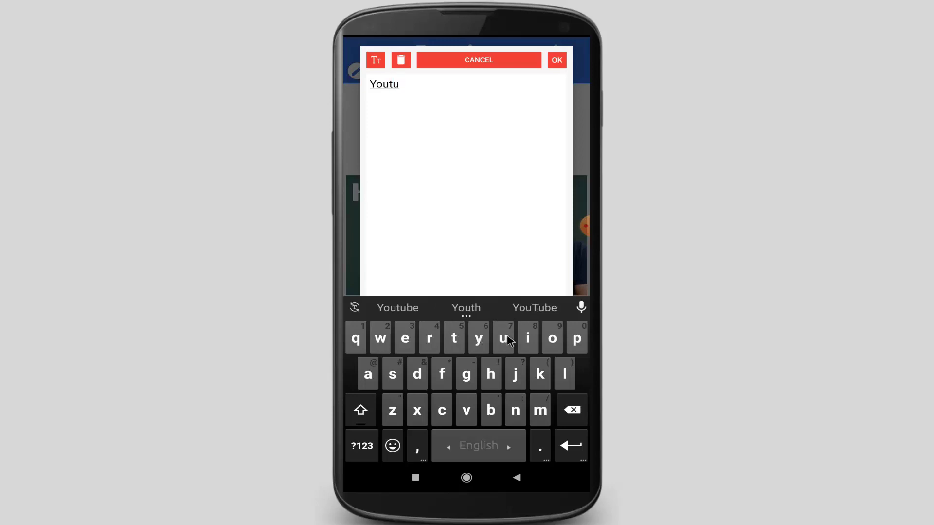
click(547, 312)
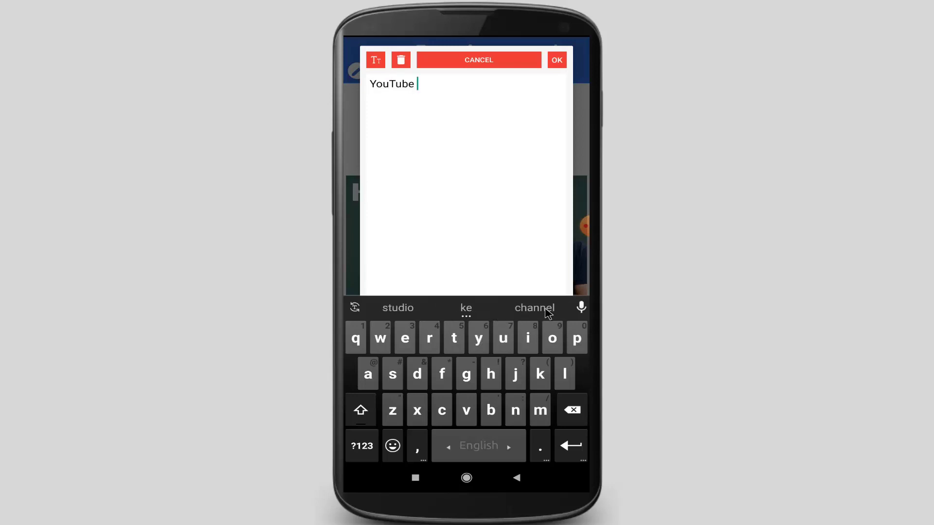
click(568, 402)
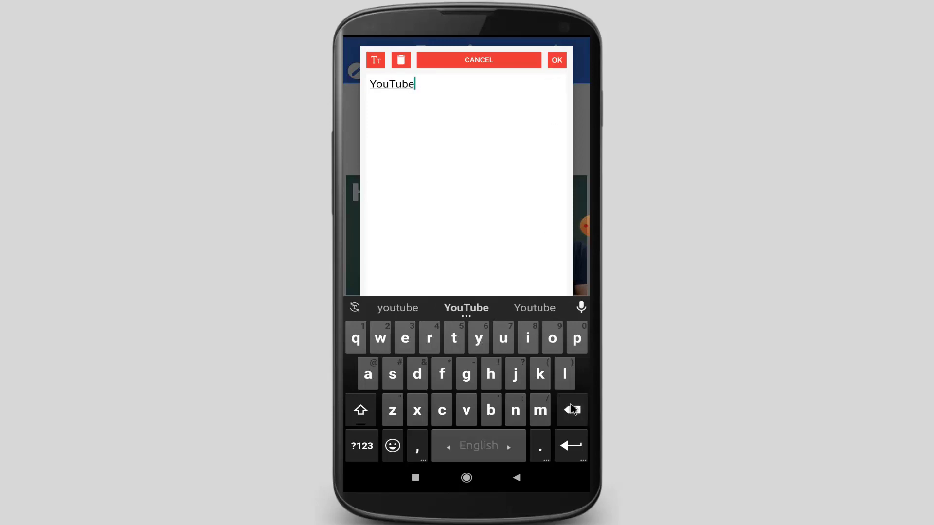
click(557, 60)
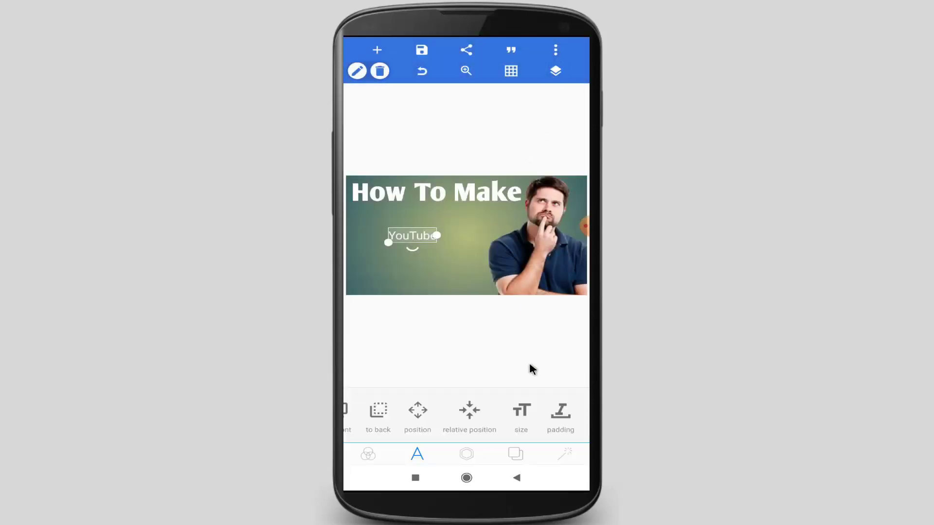
Enlarge the YouTube text and move it slightly left
click(522, 421)
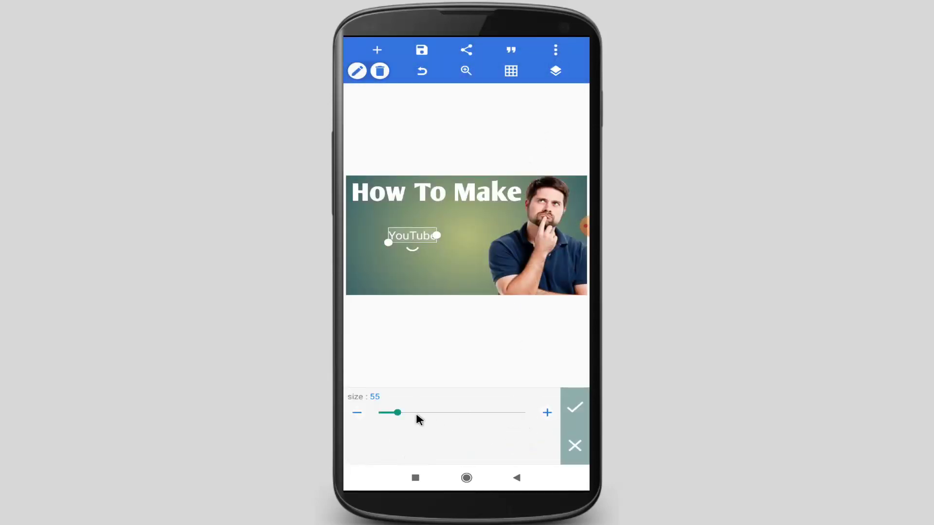
drag(398, 413, 427, 415)
drag(471, 249, 445, 241)
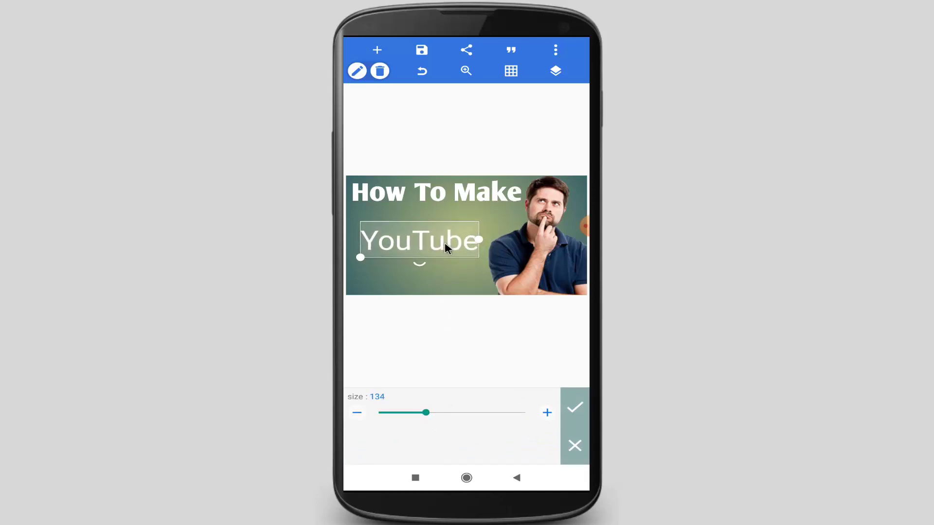
click(575, 408)
Apply the Boogaloo-Regular font to the YouTube text
drag(567, 425, 359, 411)
drag(541, 422, 429, 419)
click(483, 412)
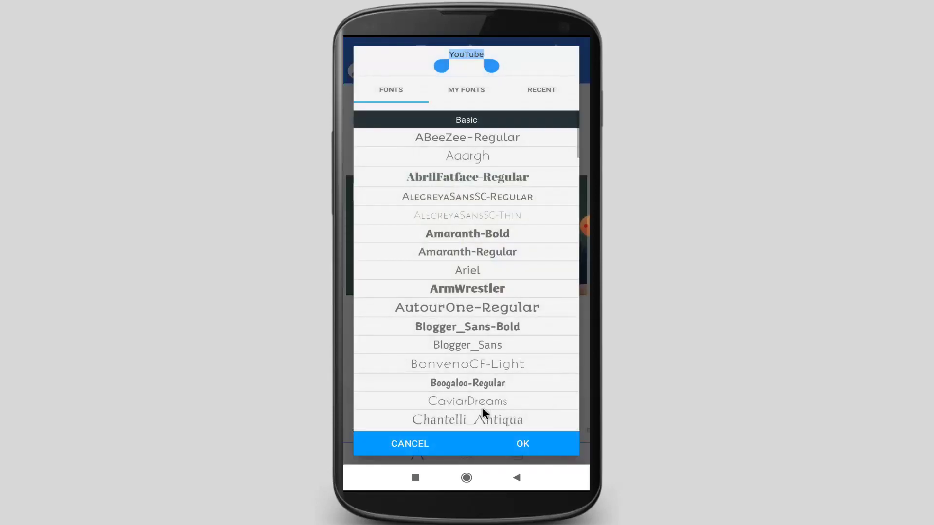
click(472, 382)
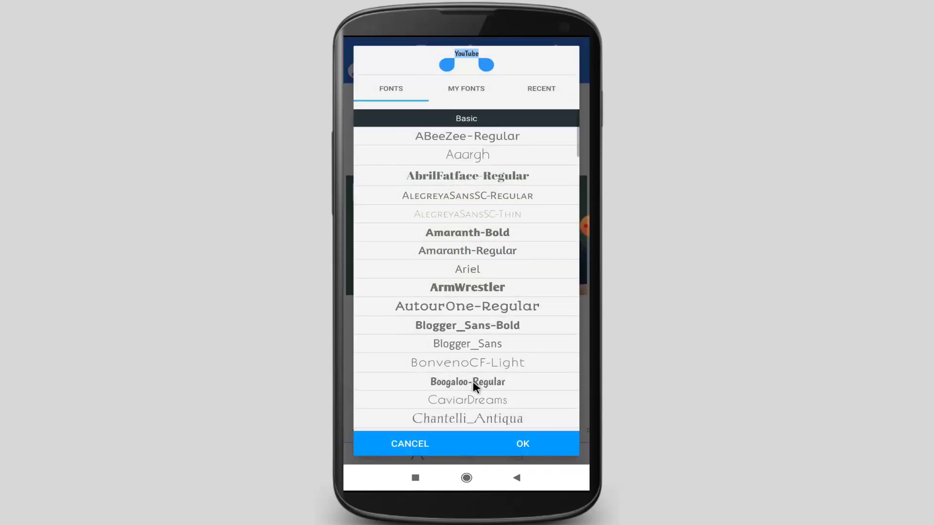
click(529, 444)
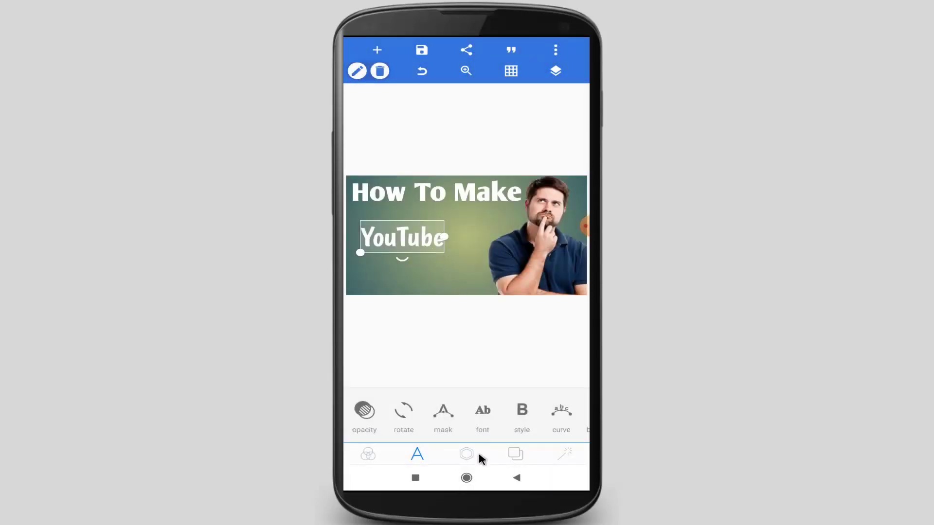
Raise the YouTube text size to 188 and nudge it slightly right and up
drag(530, 422, 479, 427)
drag(389, 426, 477, 429)
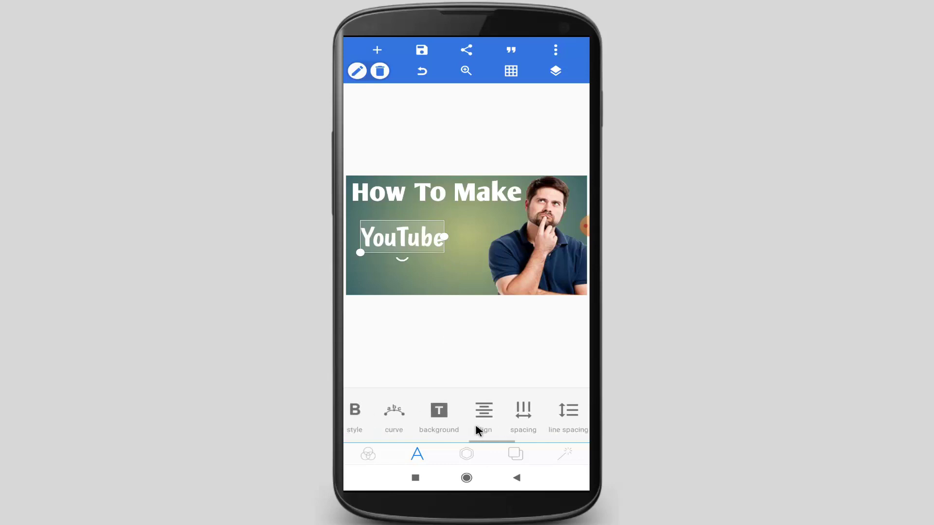
scroll(475, 424, left, 10)
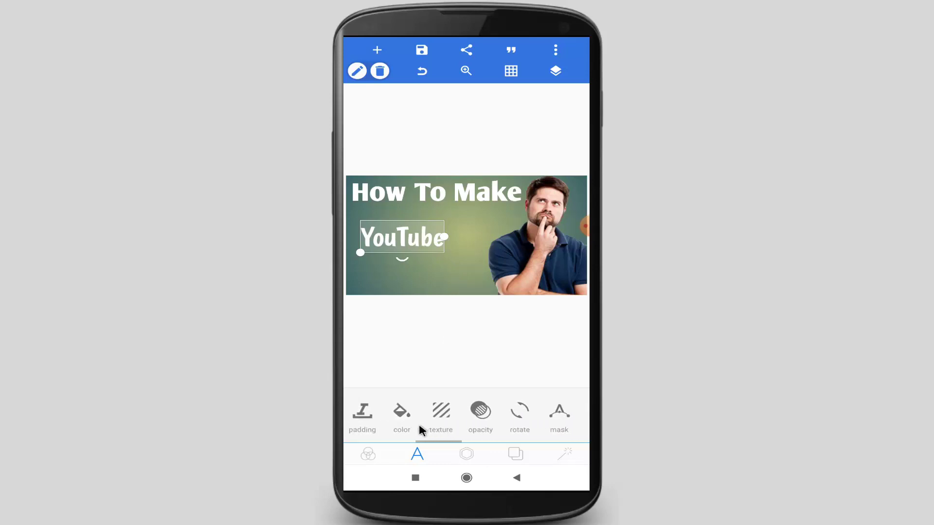
scroll(409, 421, left, 4)
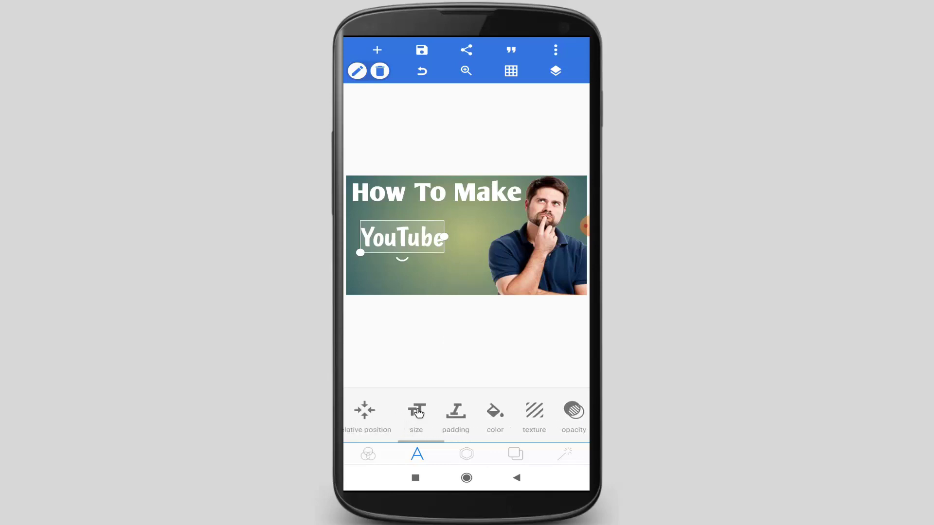
click(417, 412)
drag(423, 413, 445, 412)
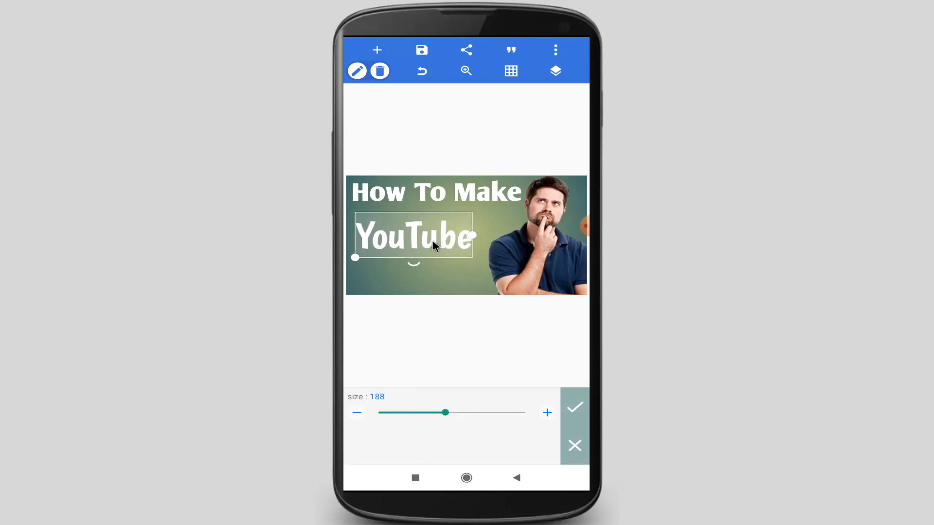
mouse_move(434, 246)
mouse_down()
mouse_move(430, 238)
mouse_move(437, 245)
mouse_up()
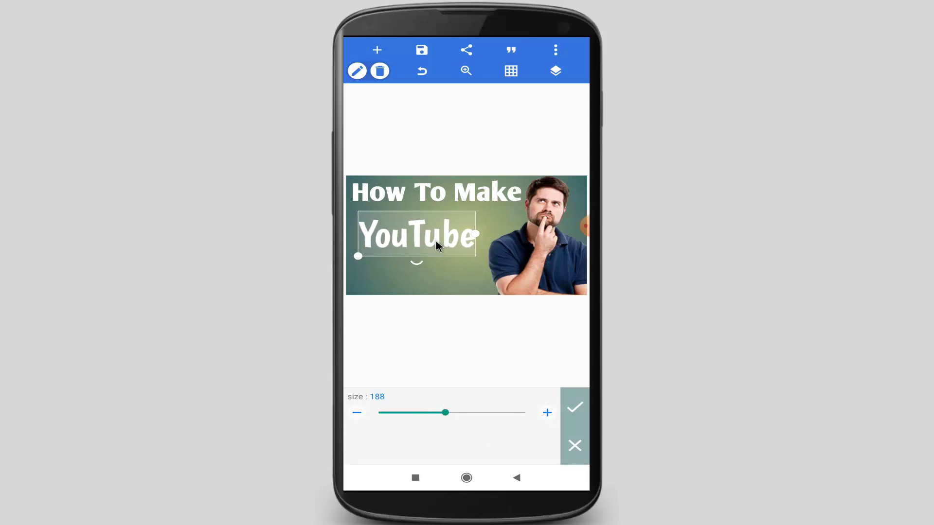
click(575, 411)
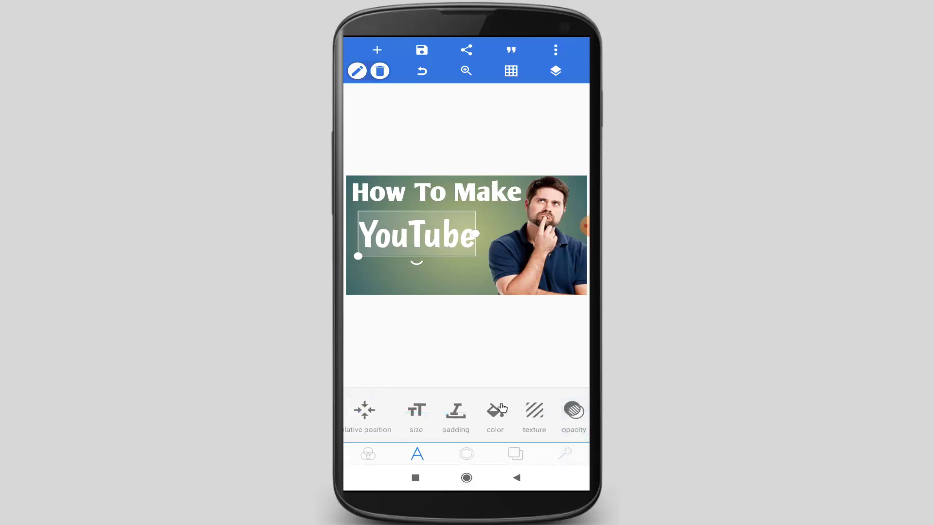
Add another text element and place it below YouTube
click(379, 50)
click(385, 73)
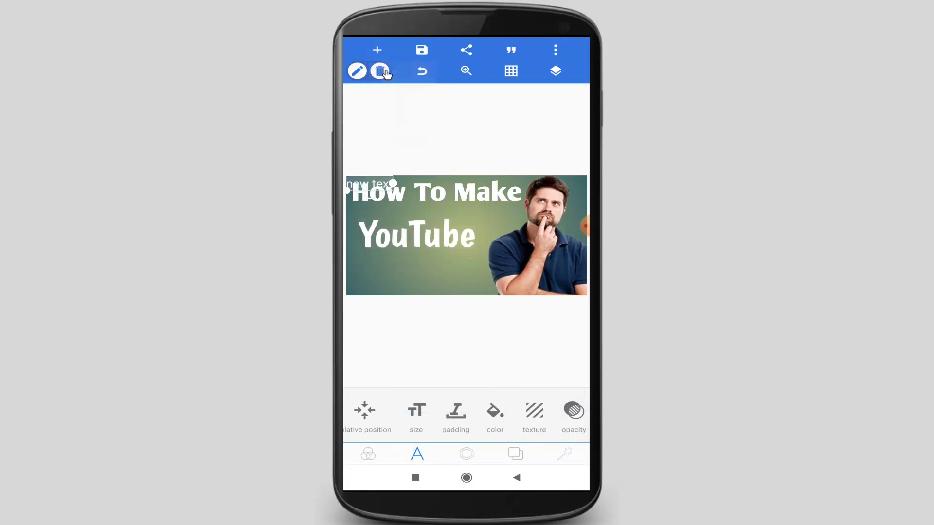
drag(375, 182, 403, 271)
Replace the 'new text' placeholder with 'HD Thumbnails' and confirm it
click(403, 271)
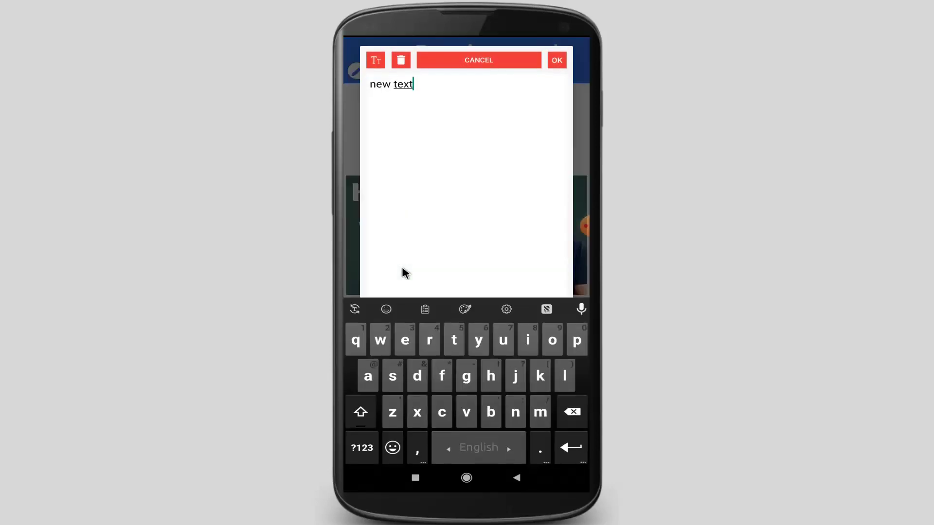
key(BackSpace)
key(BackSpace)
key(BackSpace)
key(BackSpace)
key(BackSpace)
key(BackSpace)
key(BackSpace)
key(BackSpace)
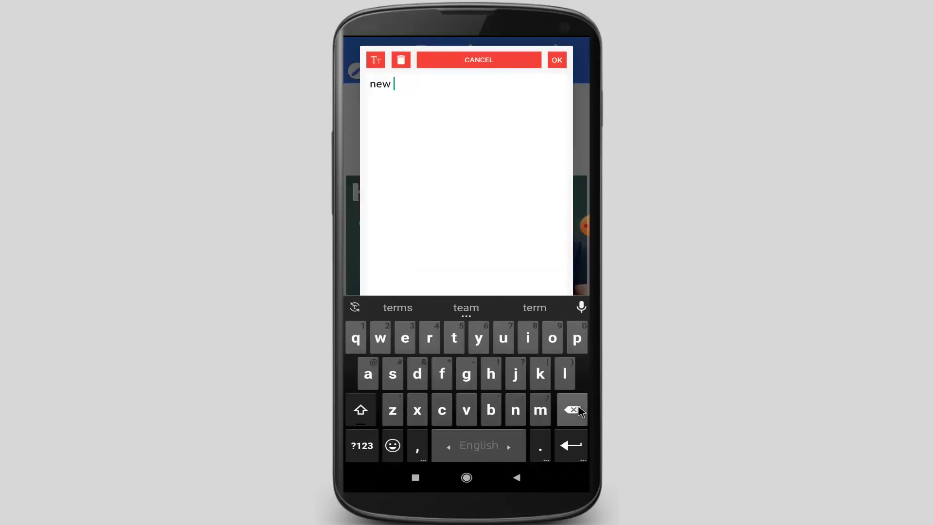
click(361, 410)
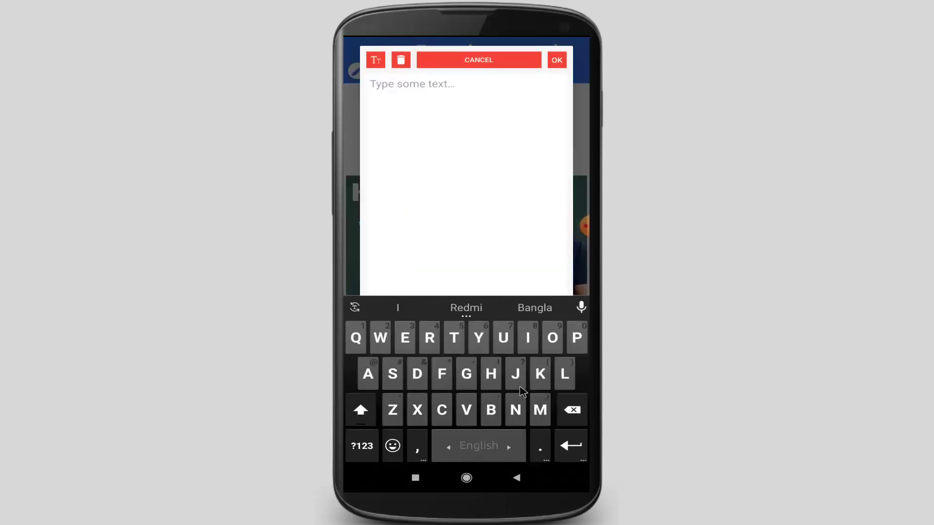
text(H)
click(361, 410)
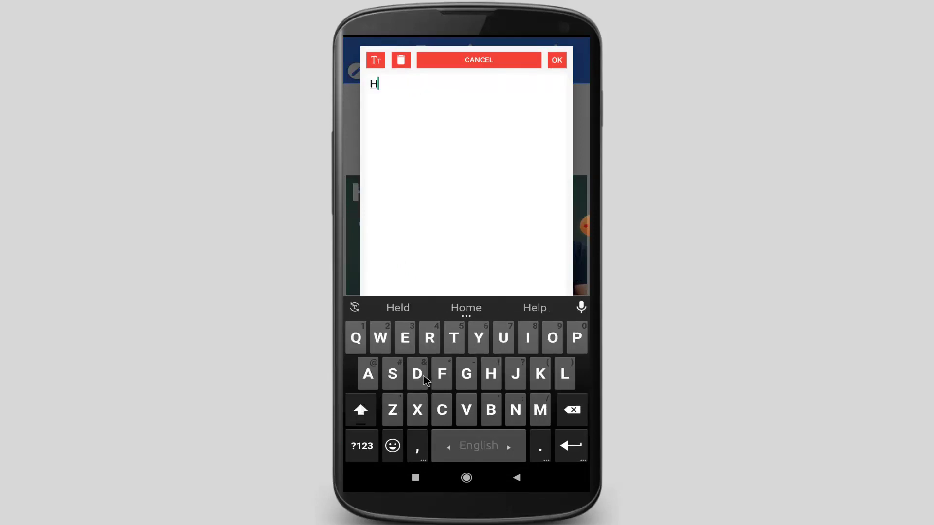
text(D)
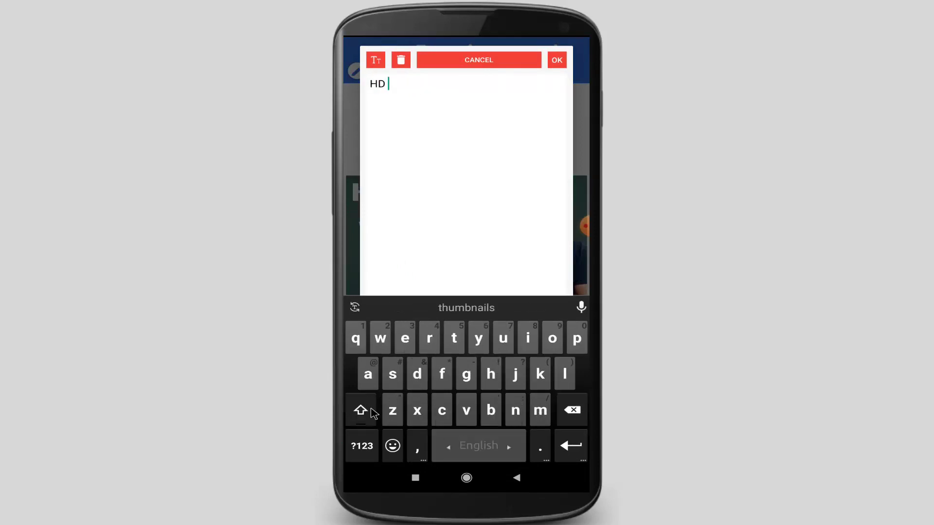
click(360, 410)
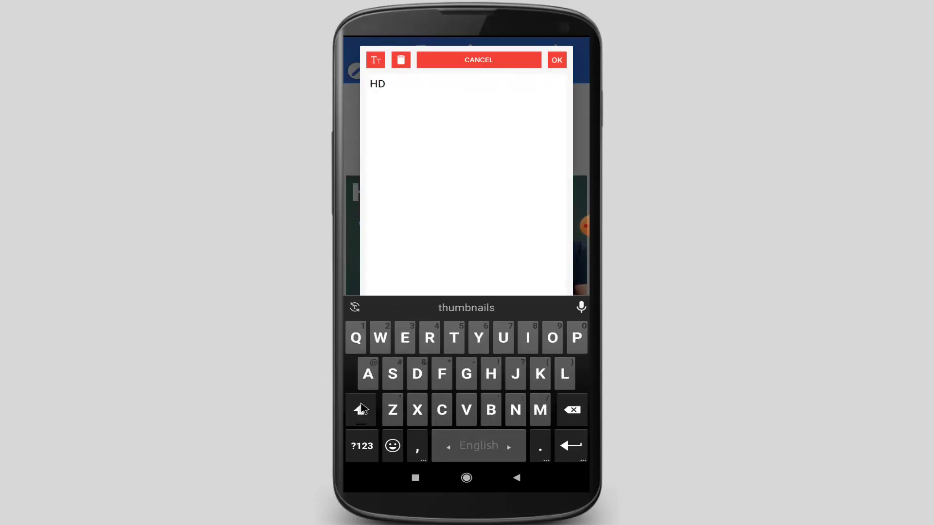
click(469, 311)
click(573, 412)
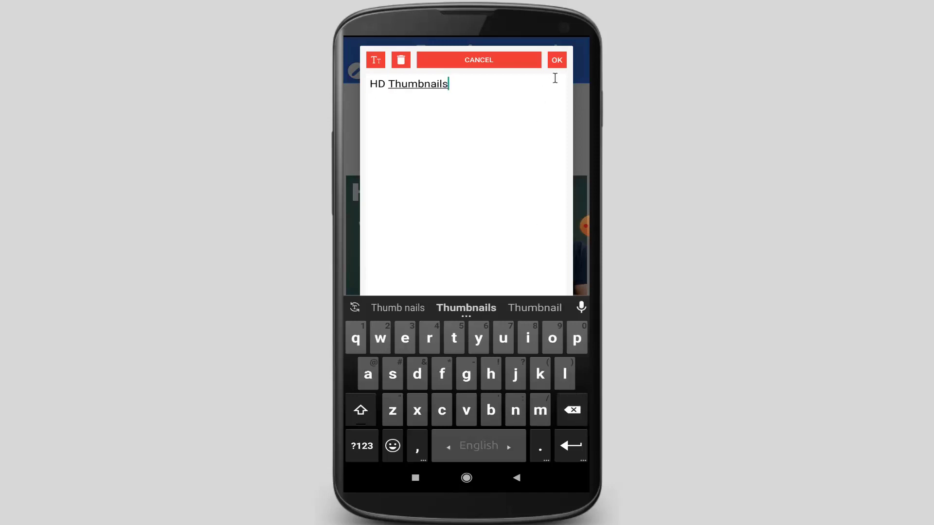
click(556, 60)
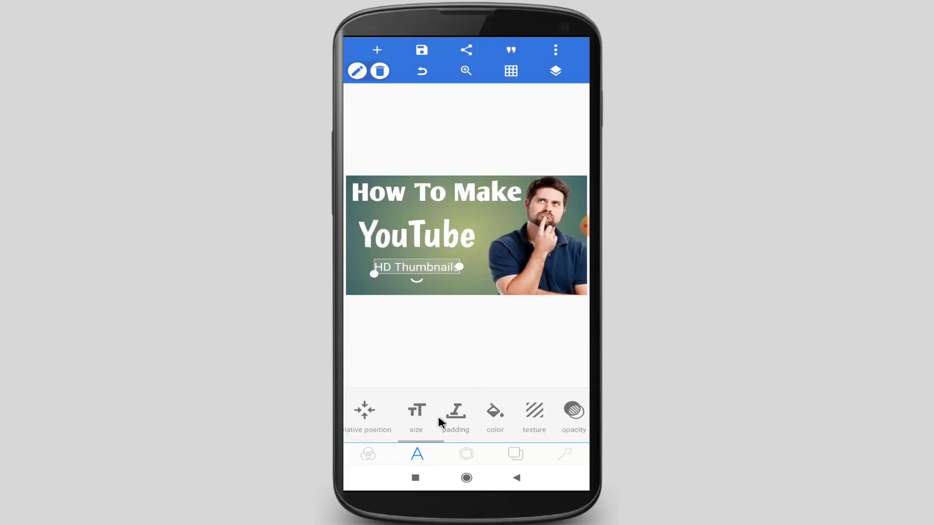
Set the HD Thumbnails text in the Chunkfive font
click(566, 427)
drag(566, 427, 427, 417)
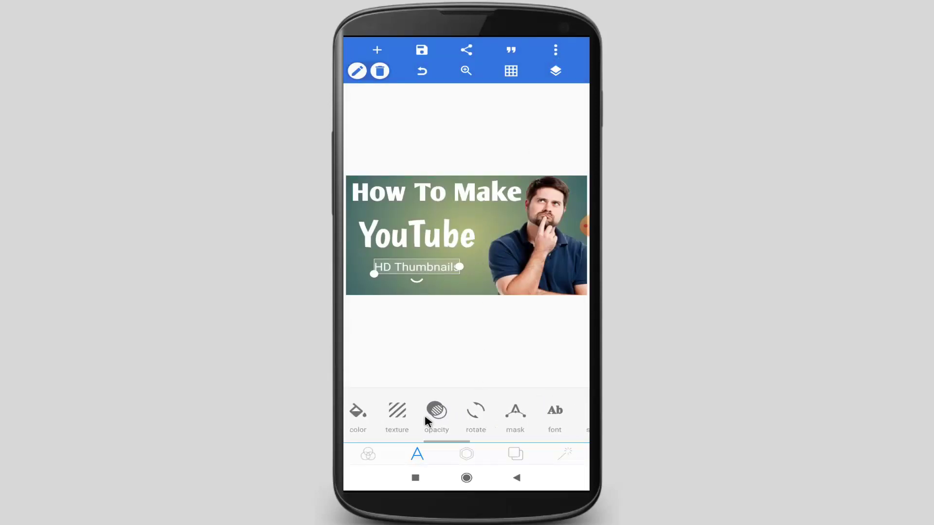
click(526, 414)
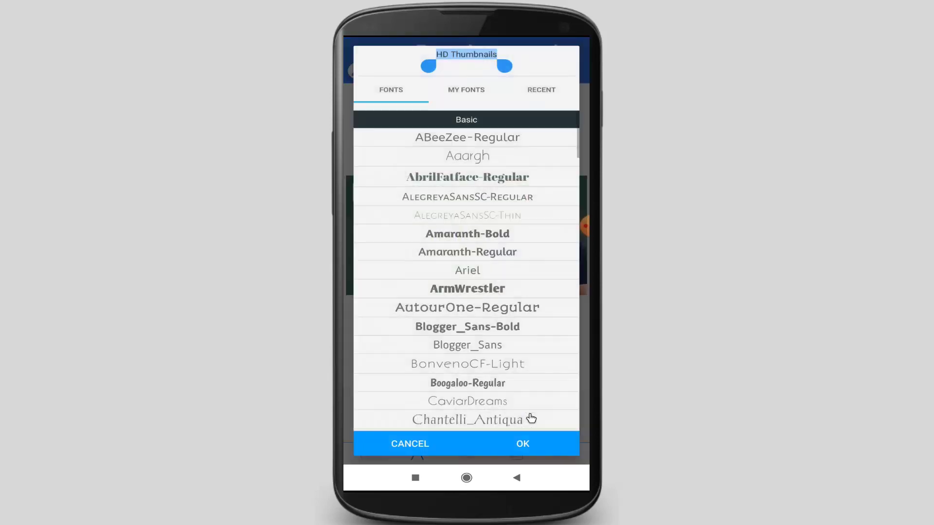
scroll(492, 379, down, 2)
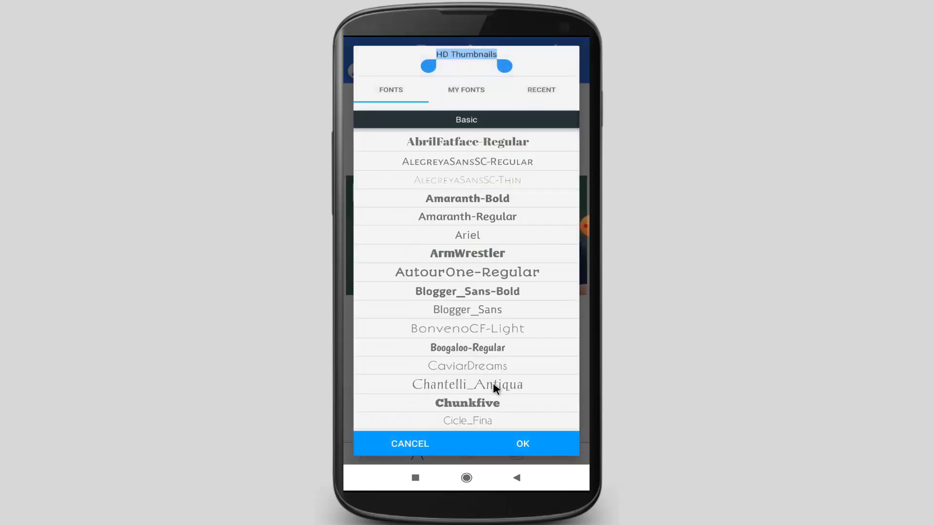
click(484, 368)
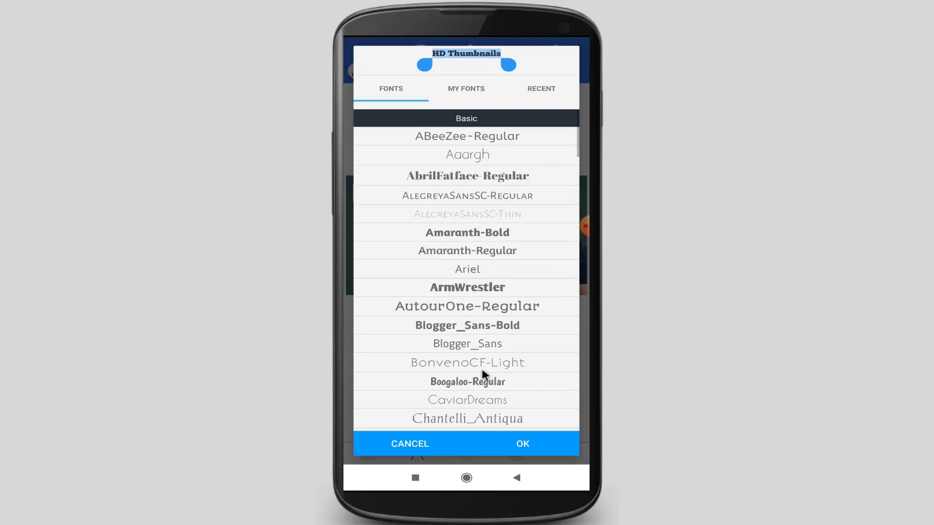
click(523, 443)
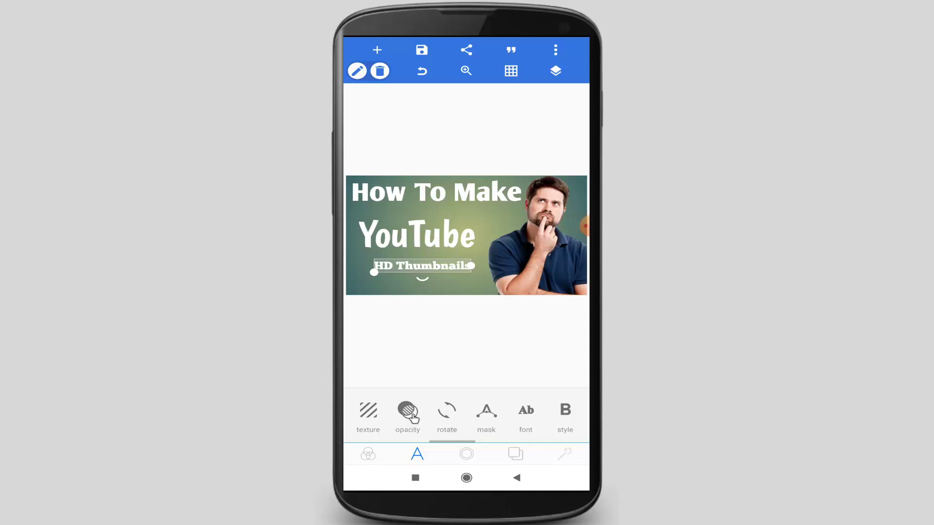
Enlarge HD Thumbnails to size 97 and move it left and down under YouTube
scroll(442, 437, up, 5)
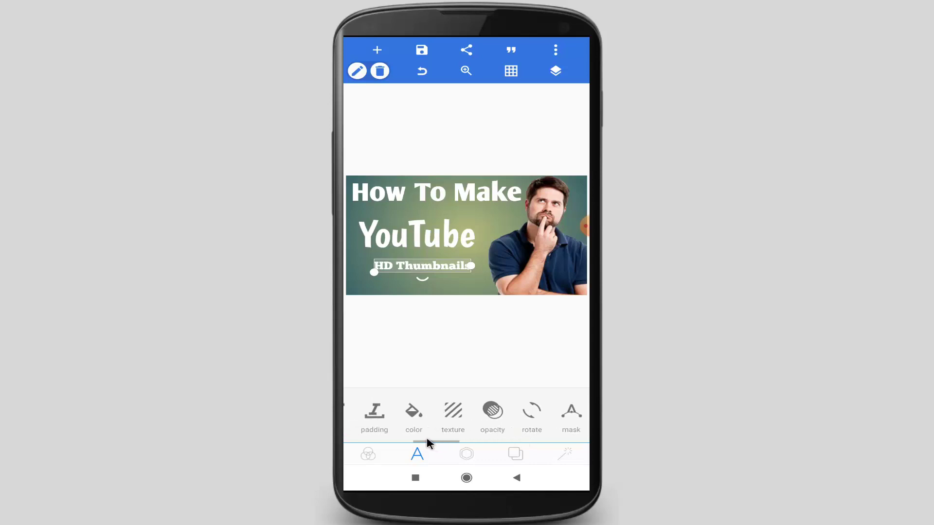
scroll(413, 436, up, 2)
click(425, 412)
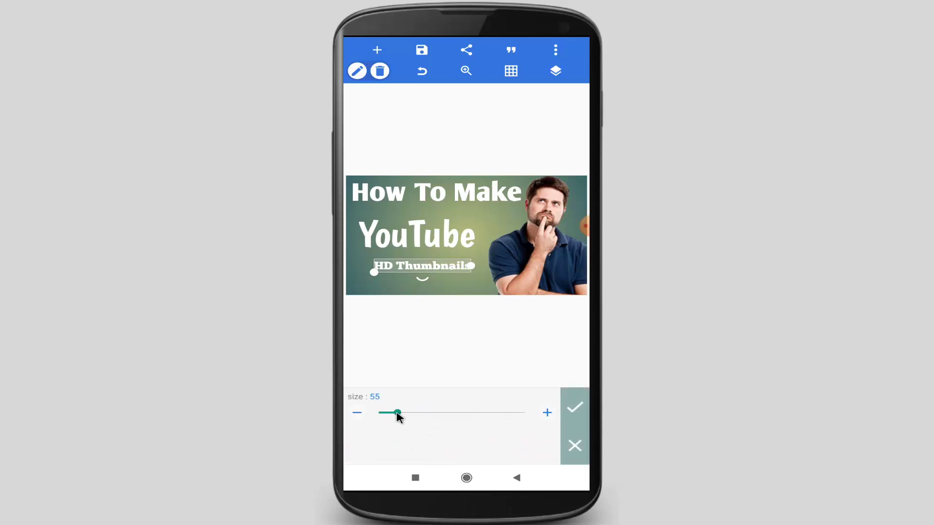
drag(396, 413, 414, 413)
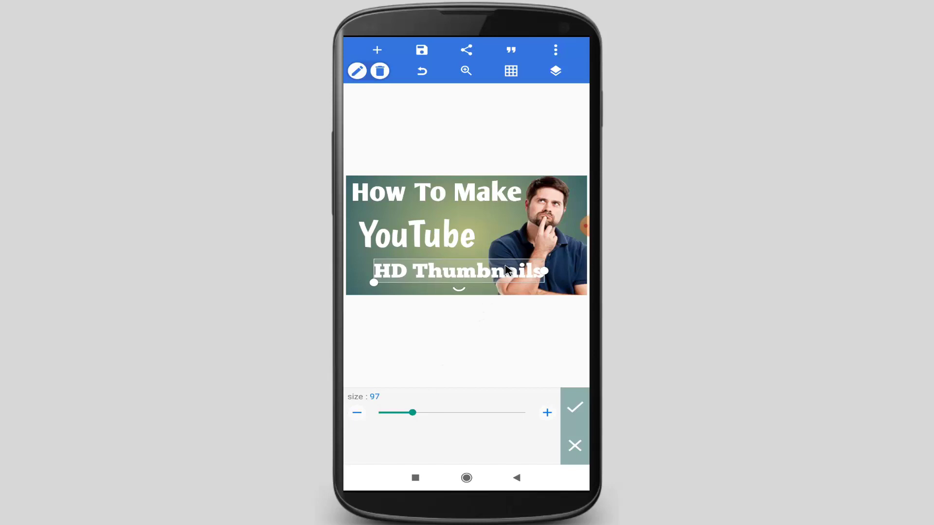
drag(504, 266, 481, 272)
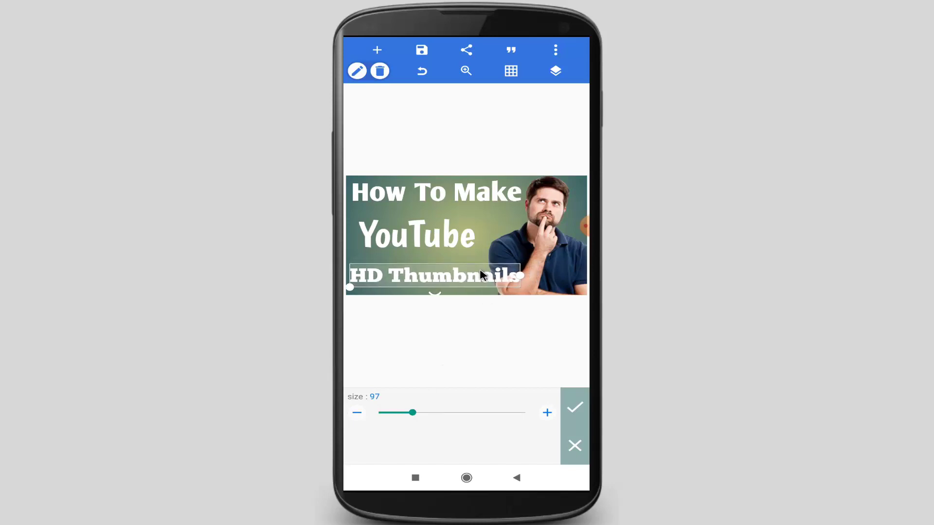